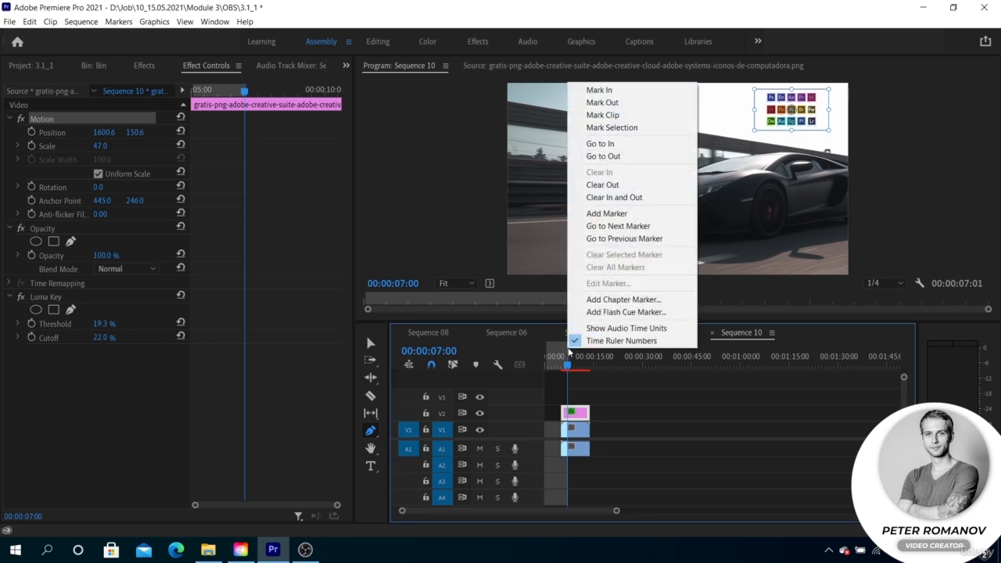
Clear the sequence's in and out points and remove the logo graphic clip from track V2
{"action": "left_click", "coordinate": [625, 197]}
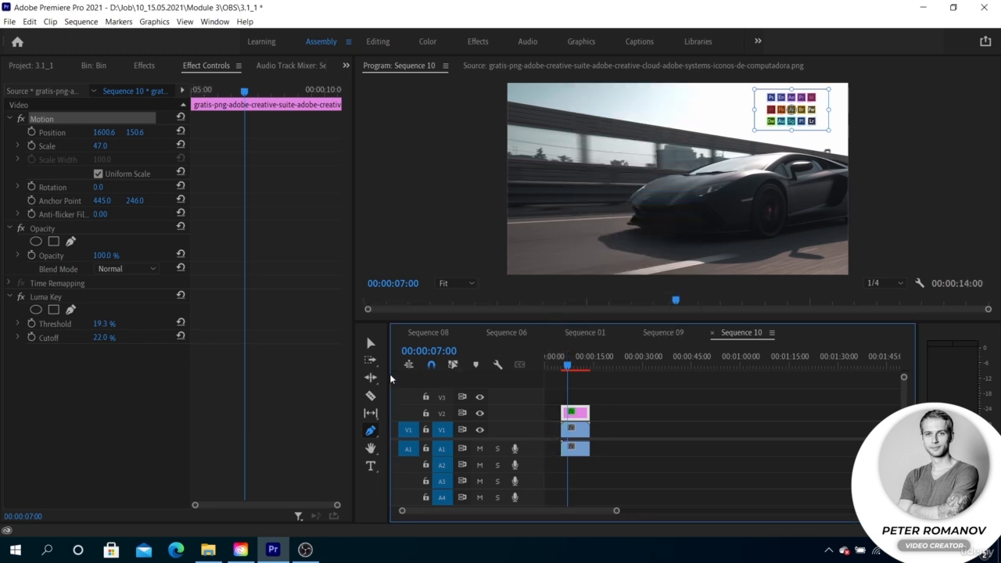
{"action": "left_click", "coordinate": [143, 65]}
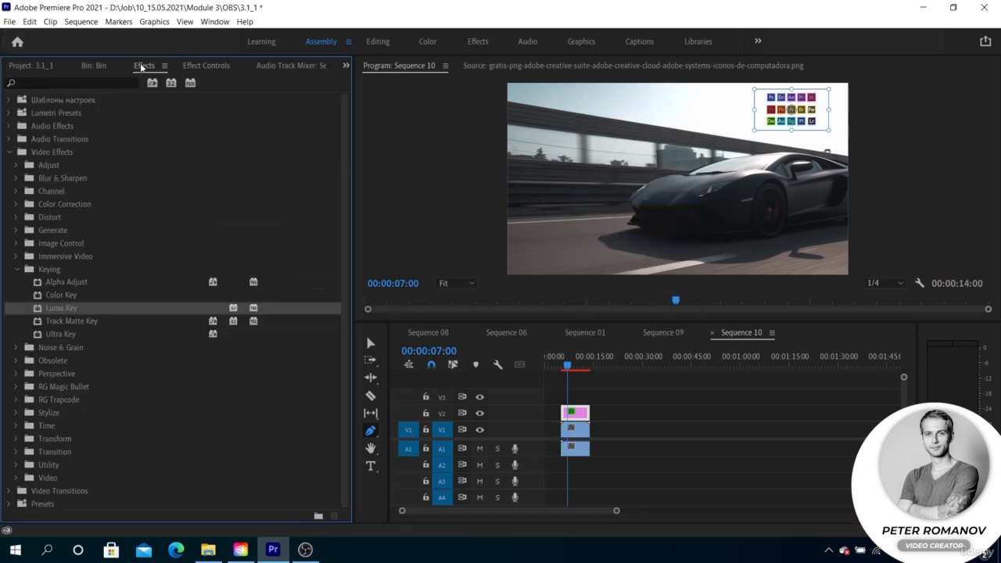
{"action": "left_click", "coordinate": [85, 334]}
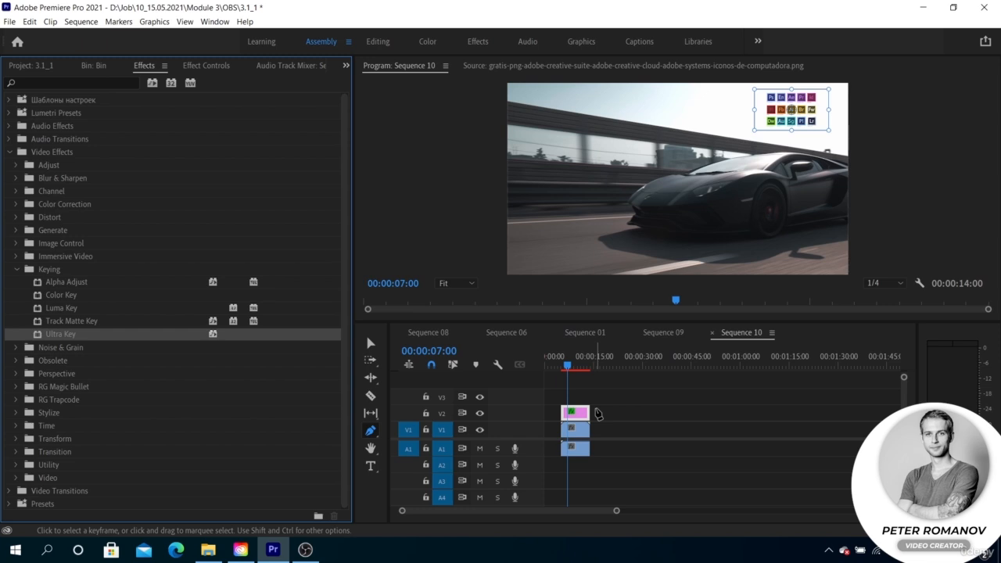
{"action": "left_click", "coordinate": [371, 343]}
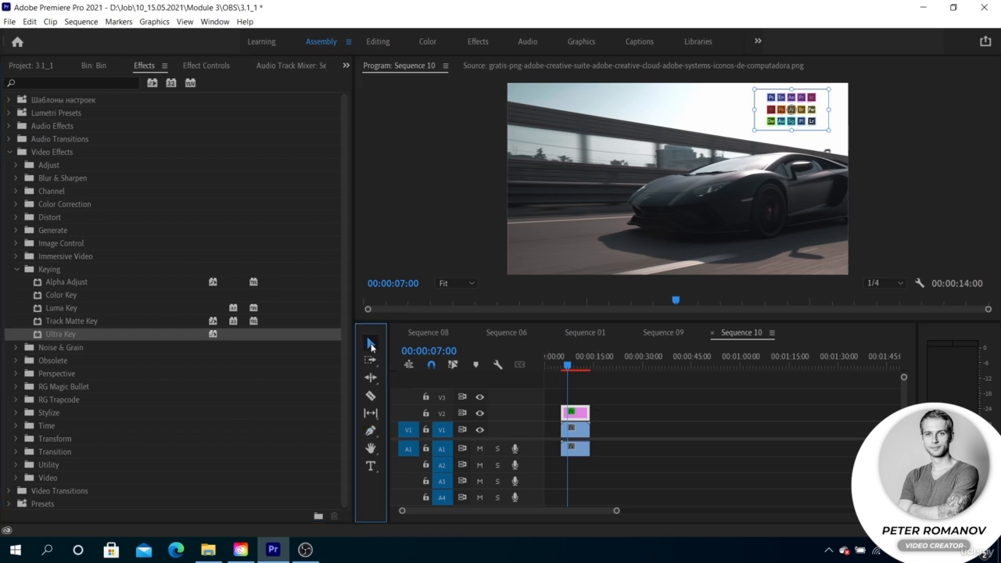
{"action": "left_click", "coordinate": [622, 407]}
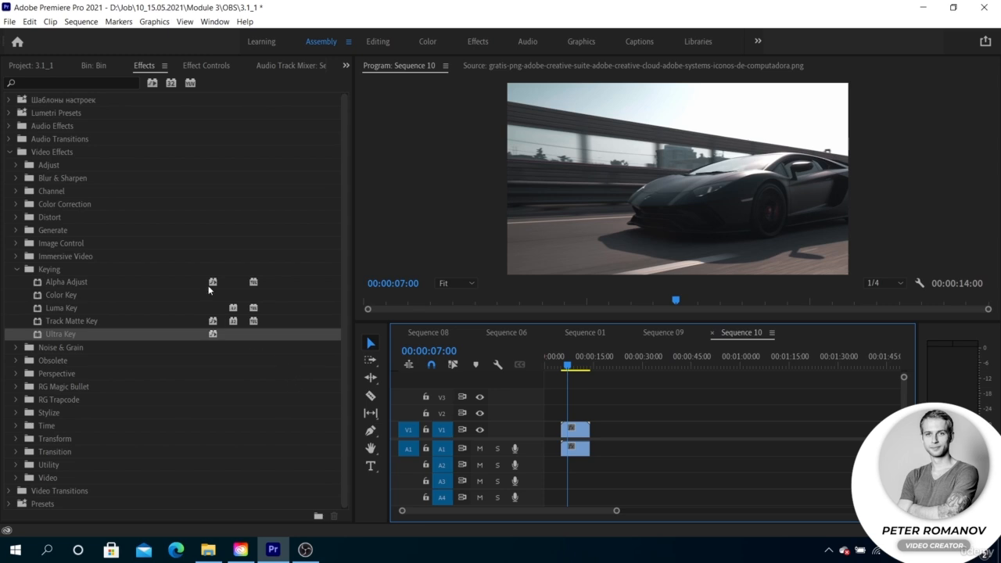
Open the green-screen clip of the woman from the bin as source and switch its display to Composite Video
{"action": "left_click", "coordinate": [90, 64]}
{"action": "scroll", "coordinate": [86, 265], "scroll_direction": "down", "scroll_amount": 3}
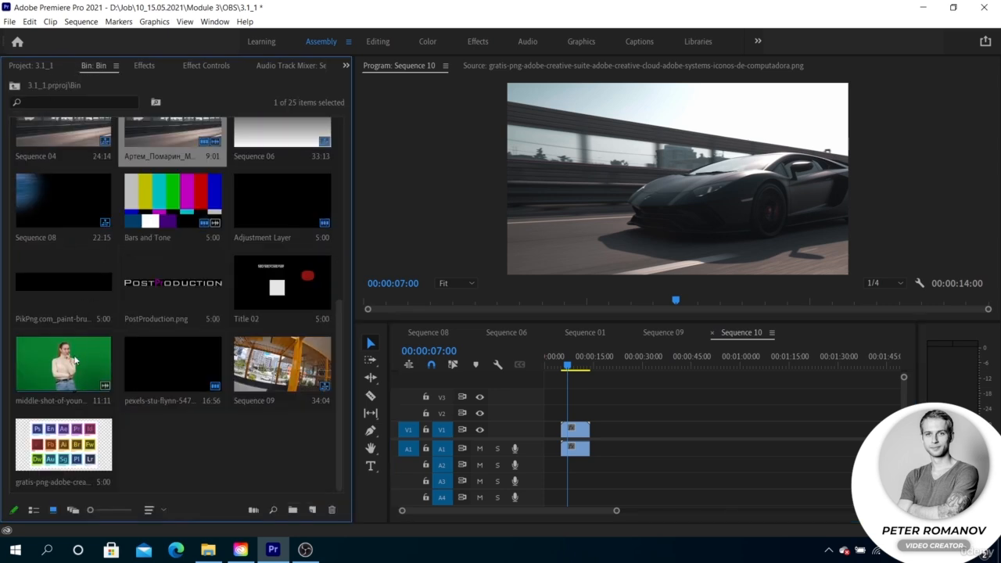
{"action": "double_click", "coordinate": [76, 360]}
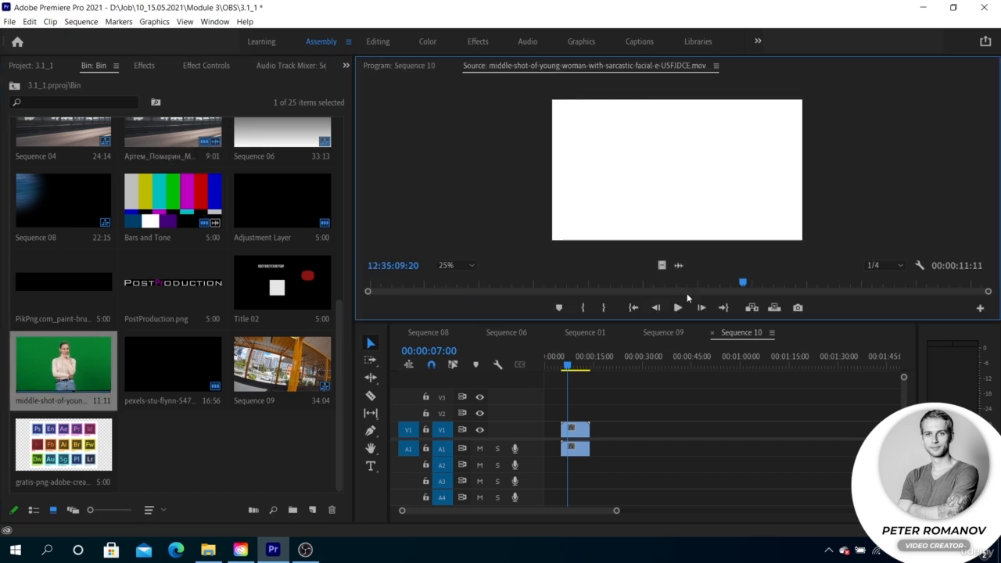
{"action": "left_click", "coordinate": [920, 266]}
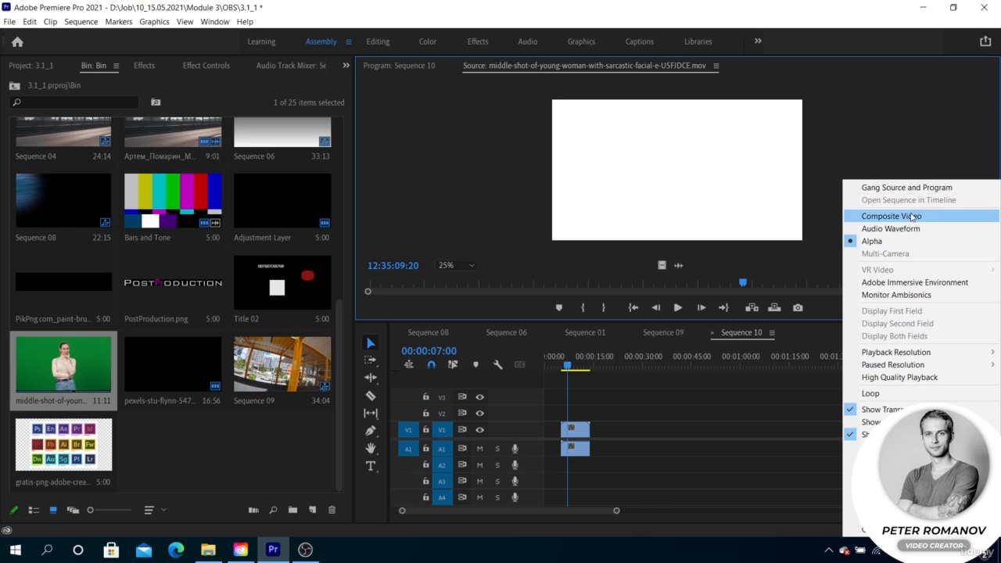
{"action": "left_click", "coordinate": [885, 217]}
Place the green-screen clip on tracks V1 and A1 after the car clip, and delete the car clip
{"action": "left_click_drag", "start_coordinate": [93, 359], "coordinate": [620, 428]}
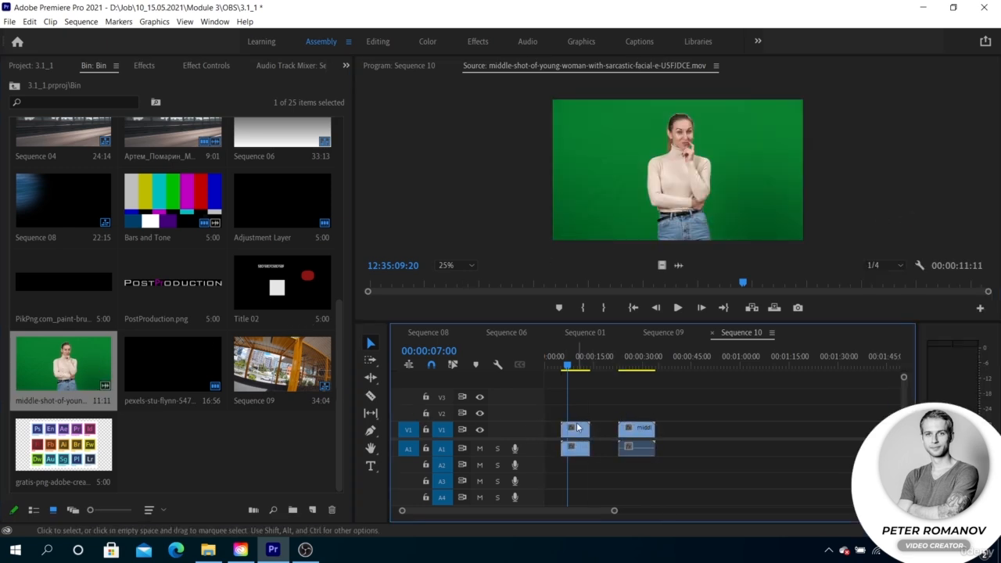
{"action": "left_click", "coordinate": [578, 428]}
{"action": "key", "text": "Delete"}
{"action": "left_click", "coordinate": [623, 362]}
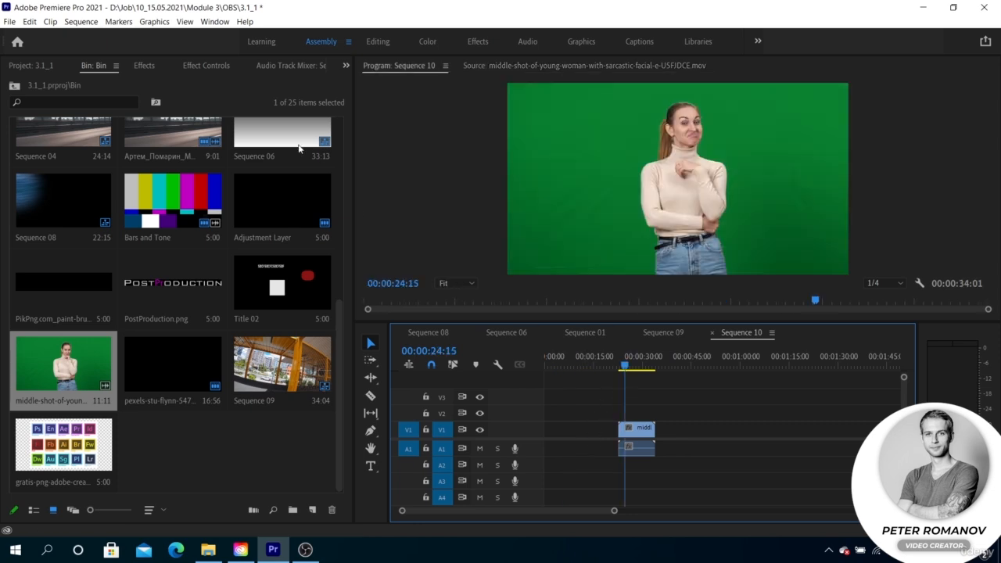
Apply the Ultra Key effect to the green-screen clip and sample the green background as its Key Color
{"action": "left_click", "coordinate": [144, 66]}
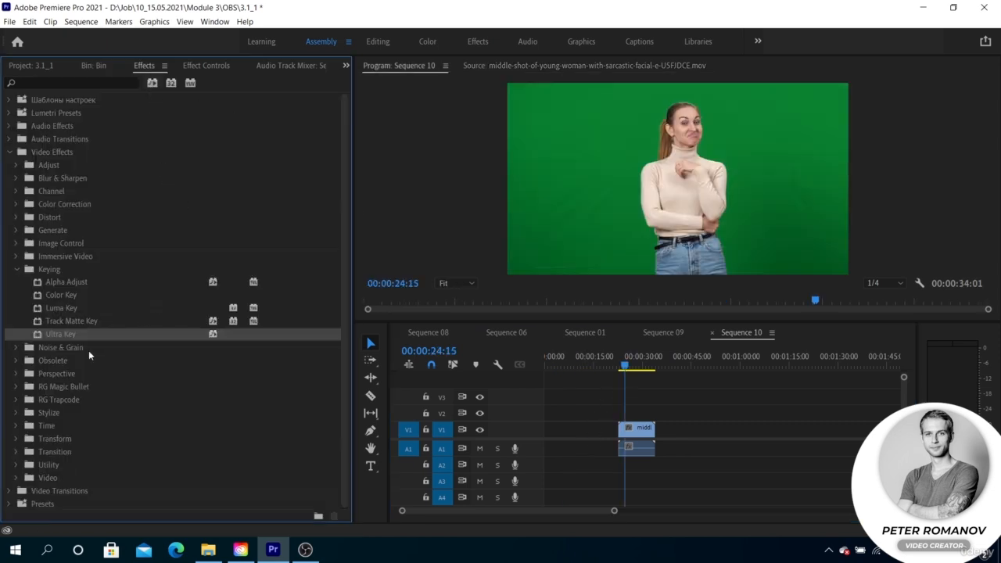
{"action": "left_click_drag", "start_coordinate": [75, 335], "coordinate": [638, 429]}
{"action": "left_click", "coordinate": [633, 364]}
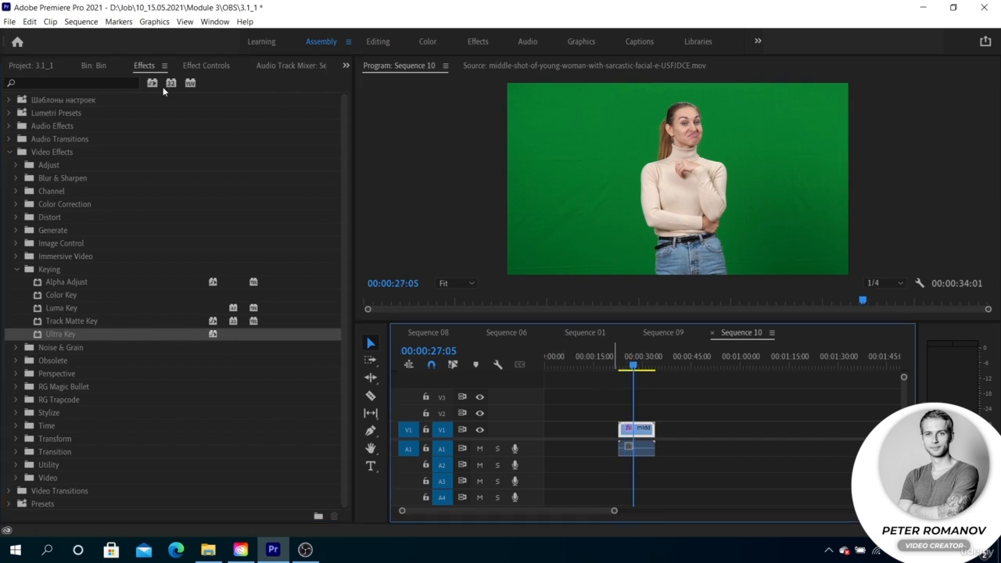
{"action": "left_click", "coordinate": [192, 65]}
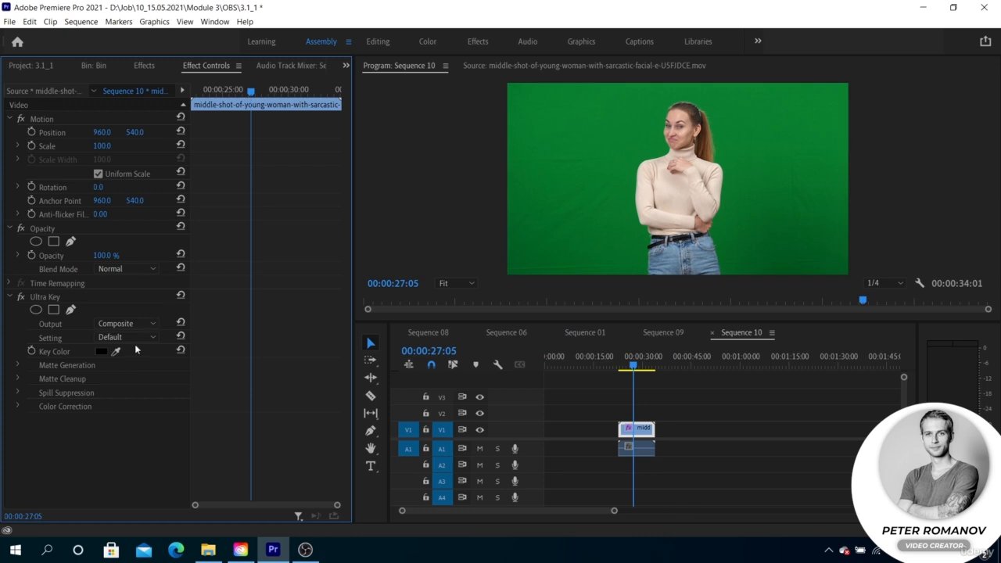
{"action": "left_click_drag", "start_coordinate": [117, 352], "coordinate": [597, 120]}
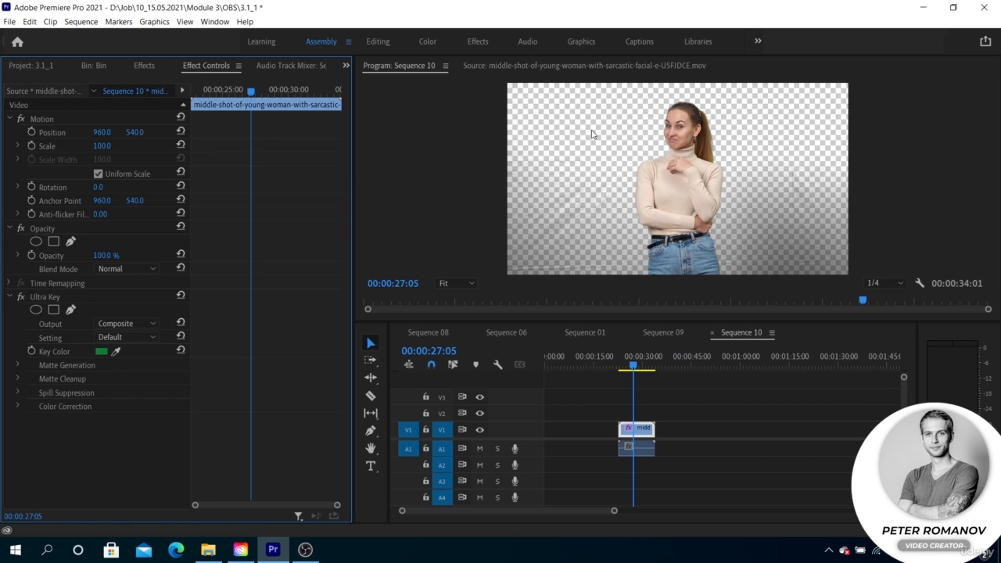
Examine the keyed edges and the remaining background from head to waist at 75% preview zoom
{"action": "left_click", "coordinate": [457, 283]}
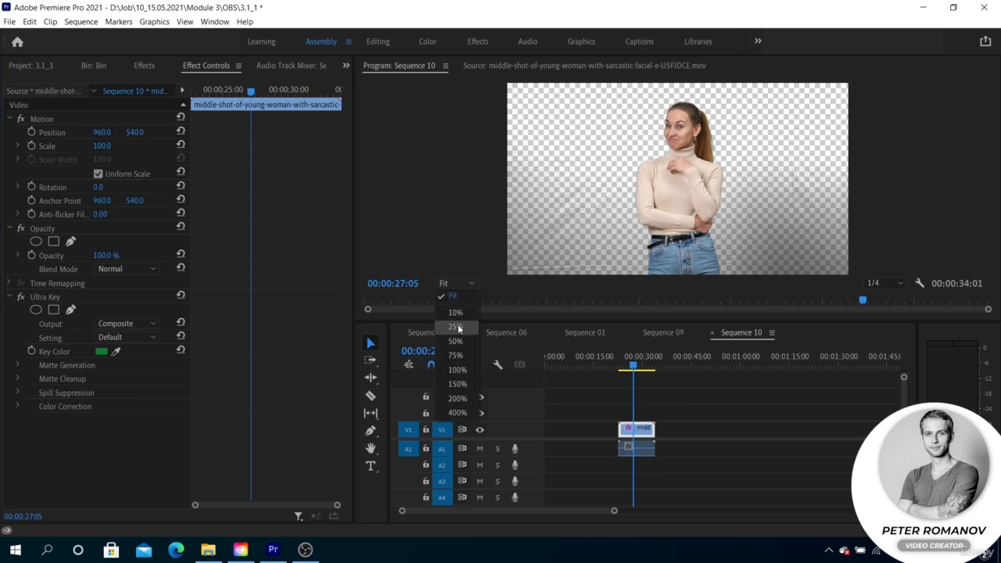
{"action": "left_click", "coordinate": [456, 355]}
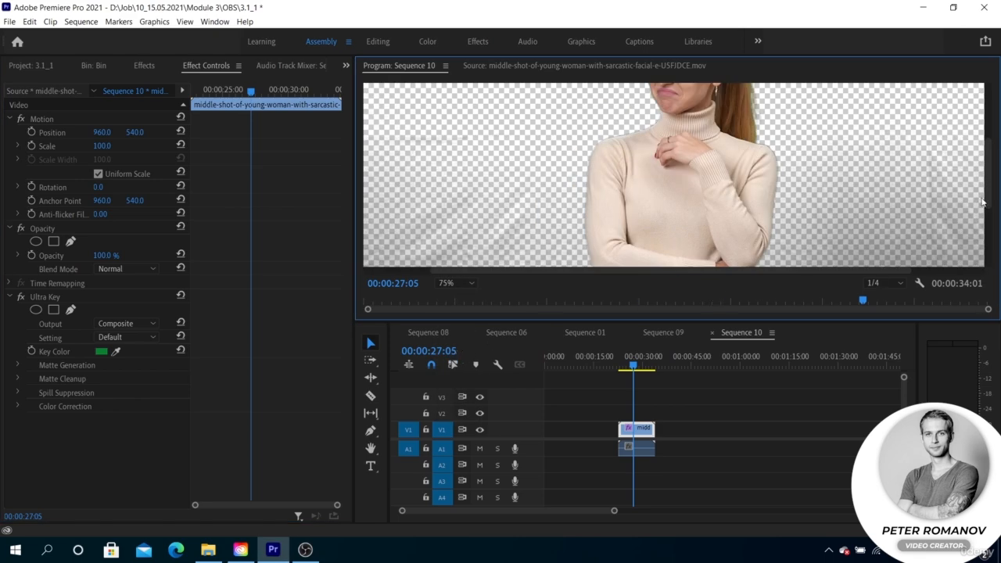
{"action": "scroll", "coordinate": [990, 196], "scroll_direction": "down", "scroll_amount": 1}
{"action": "scroll", "coordinate": [992, 194], "scroll_direction": "down", "scroll_amount": 2}
{"action": "scroll", "coordinate": [993, 195], "scroll_direction": "up", "scroll_amount": 4}
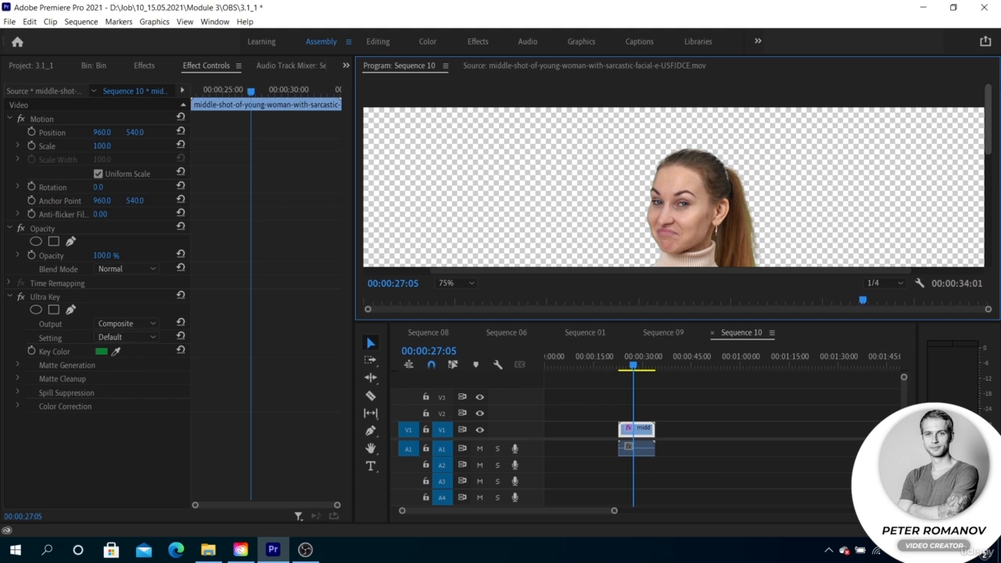
{"action": "scroll", "coordinate": [988, 173], "scroll_direction": "down", "scroll_amount": 5}
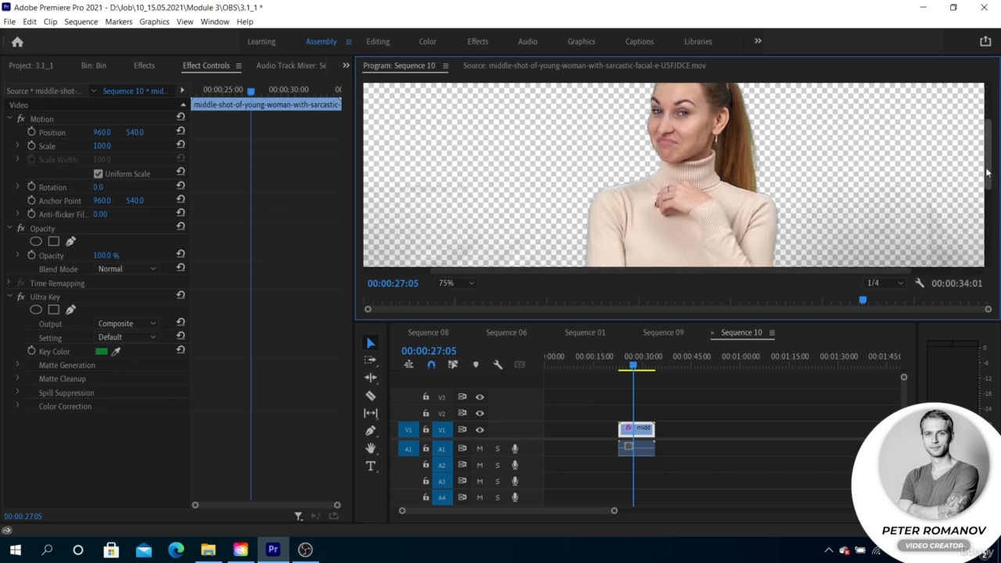
{"action": "scroll", "coordinate": [988, 172], "scroll_direction": "down", "scroll_amount": 4}
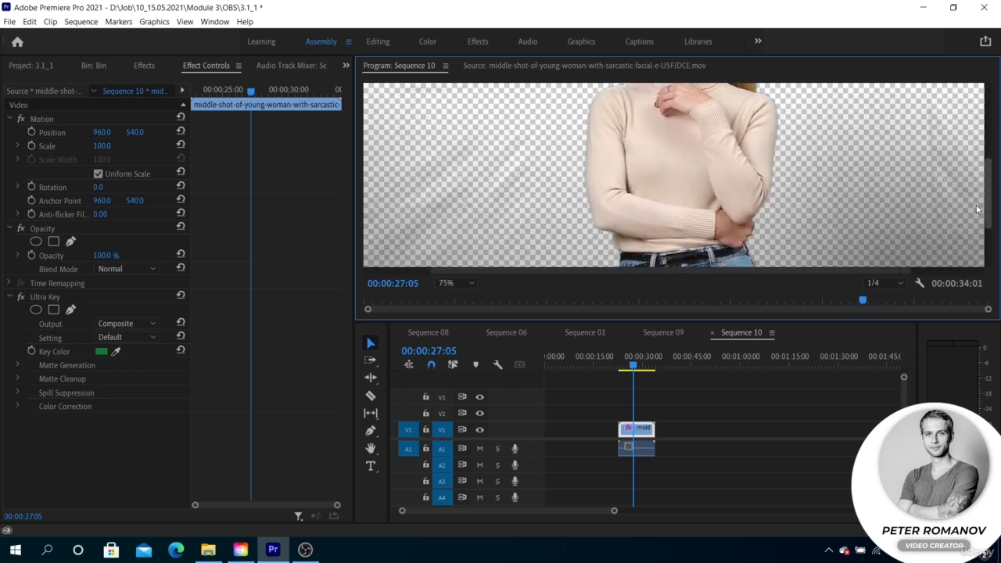
{"action": "scroll", "coordinate": [975, 219], "scroll_direction": "down", "scroll_amount": 3}
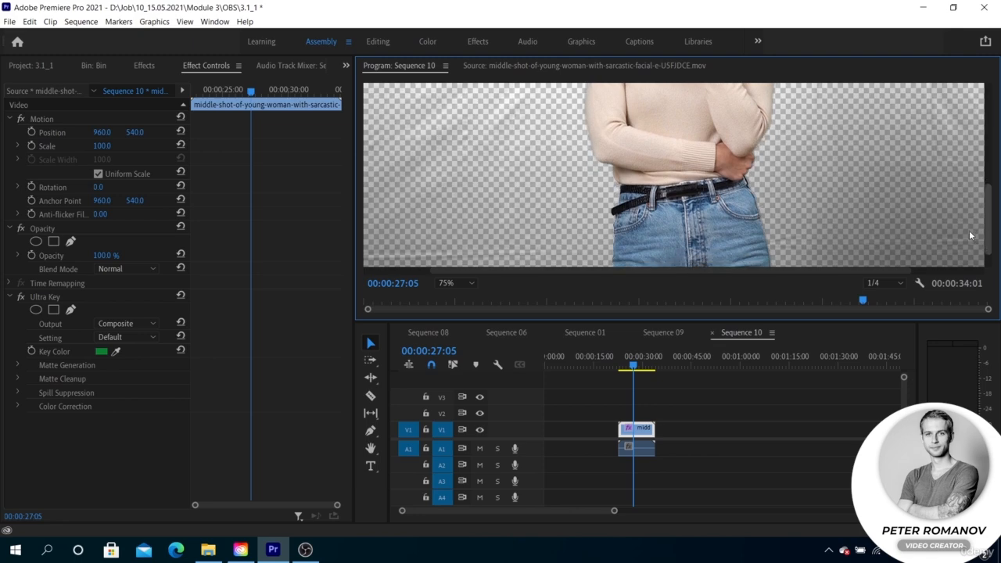
{"action": "scroll", "coordinate": [969, 234], "scroll_direction": "down", "scroll_amount": 2}
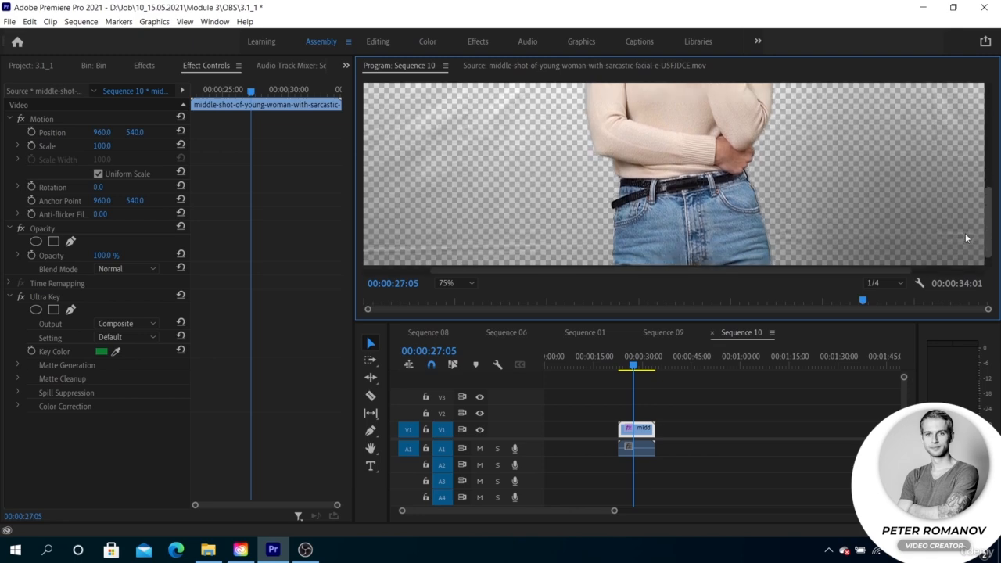
{"action": "left_click", "coordinate": [463, 283]}
{"action": "left_click", "coordinate": [461, 295]}
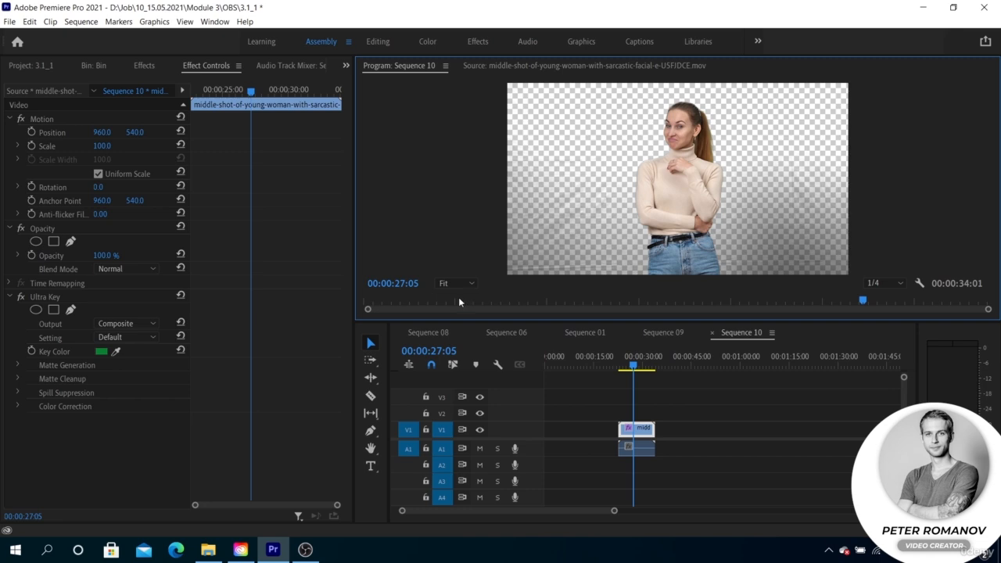
Set the Ultra Key Output to Alpha Channel and its Setting to Aggressive
{"action": "left_click", "coordinate": [112, 321]}
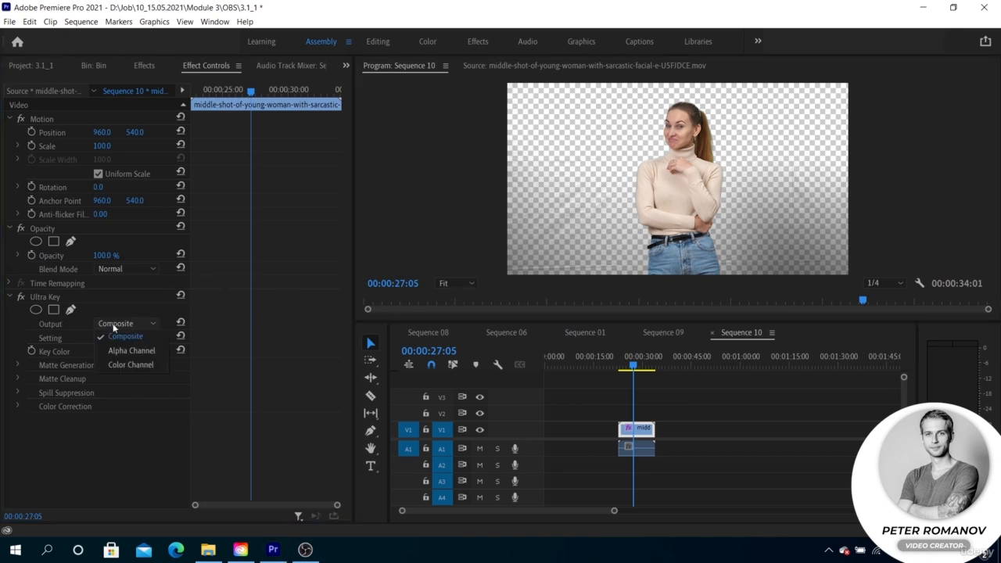
{"action": "left_click", "coordinate": [116, 351]}
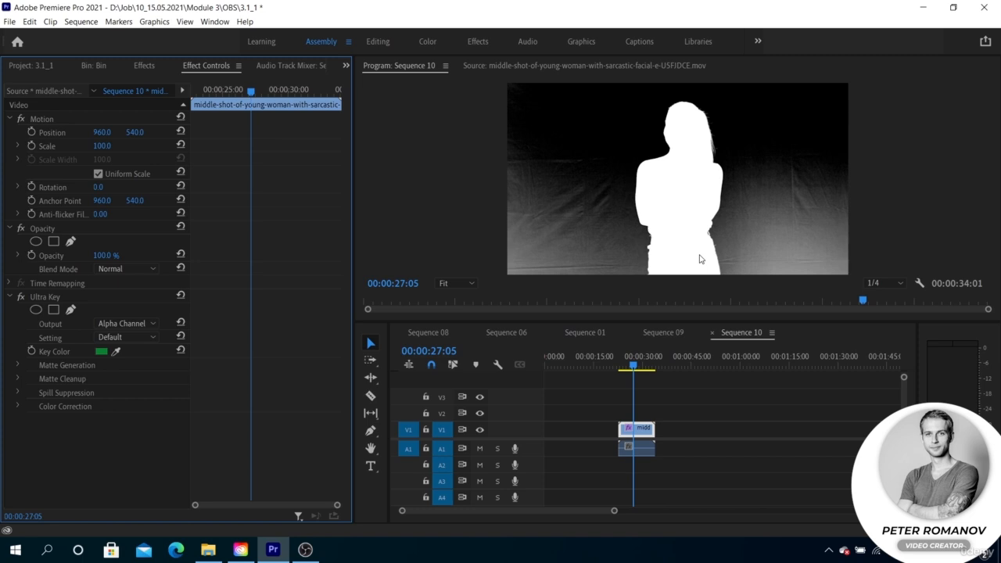
{"action": "left_click", "coordinate": [135, 335]}
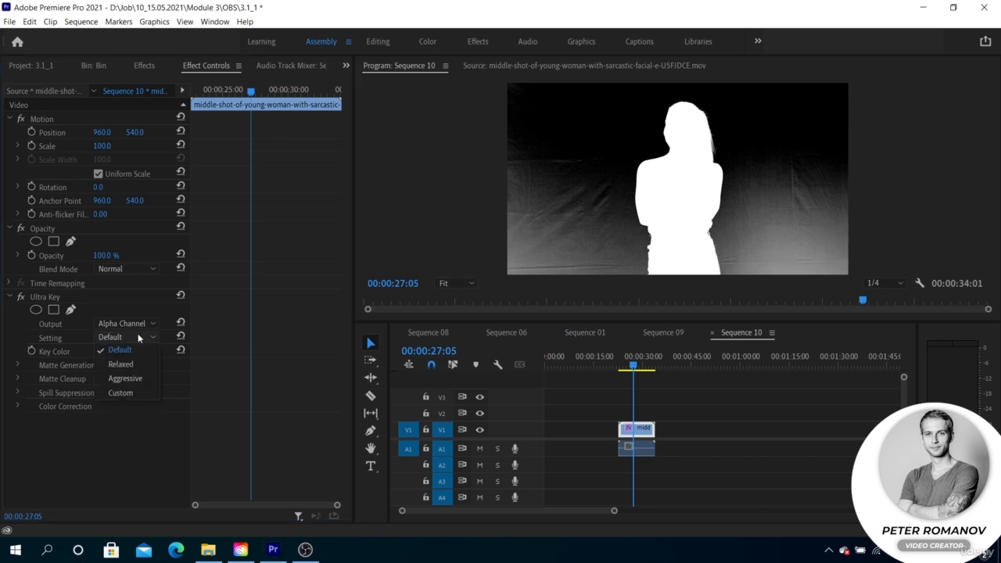
{"action": "left_click", "coordinate": [137, 377]}
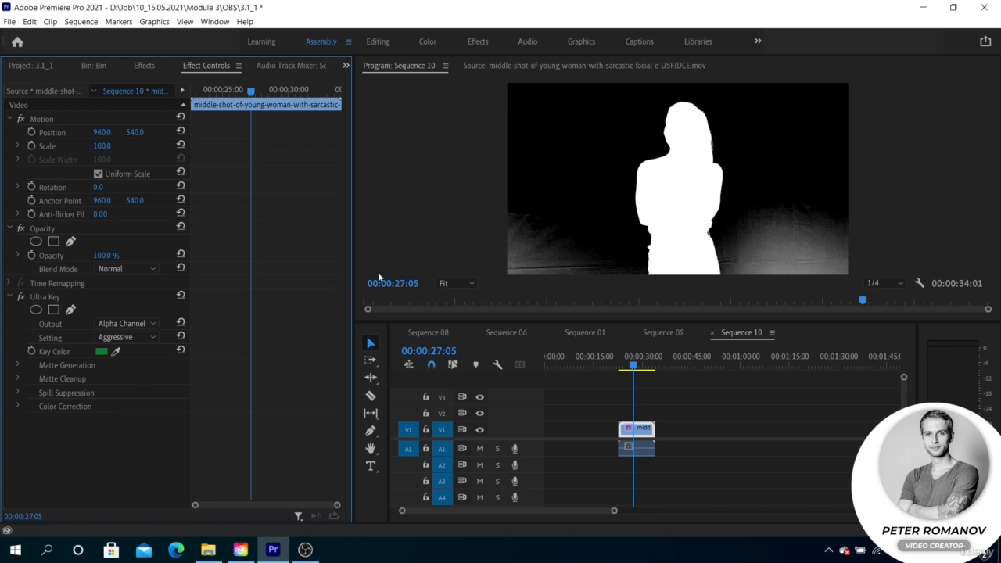
{"action": "left_click", "coordinate": [16, 366]}
{"action": "left_click", "coordinate": [17, 365]}
{"action": "left_click", "coordinate": [17, 379]}
{"action": "left_click", "coordinate": [18, 380]}
{"action": "left_click", "coordinate": [16, 393]}
{"action": "left_click", "coordinate": [16, 393]}
Return the Ultra Key Output to Composite and enlarge the preview to 75% around the woman's torso
{"action": "left_click", "coordinate": [141, 324]}
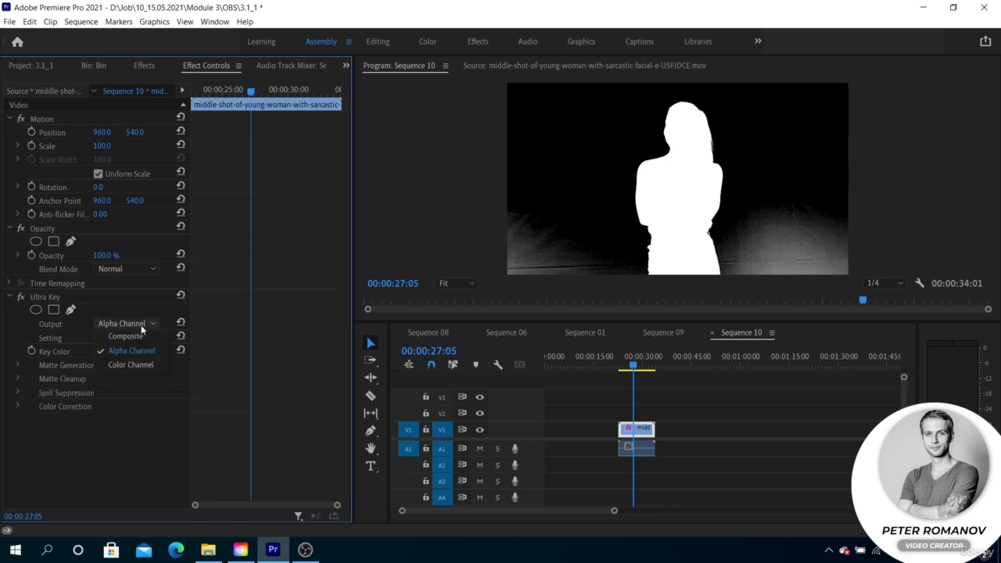
{"action": "left_click", "coordinate": [138, 337]}
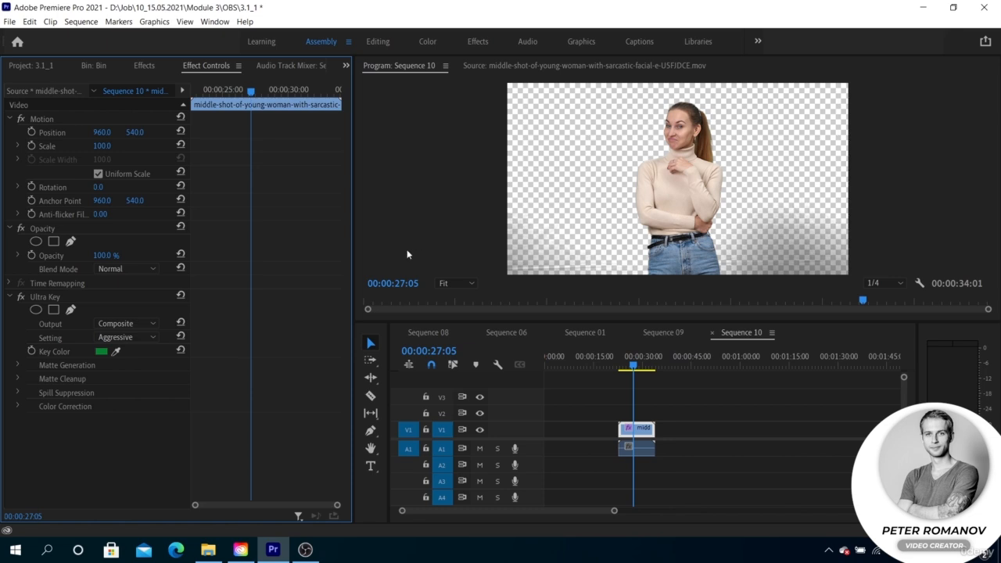
{"action": "left_click", "coordinate": [450, 285]}
{"action": "left_click", "coordinate": [455, 355]}
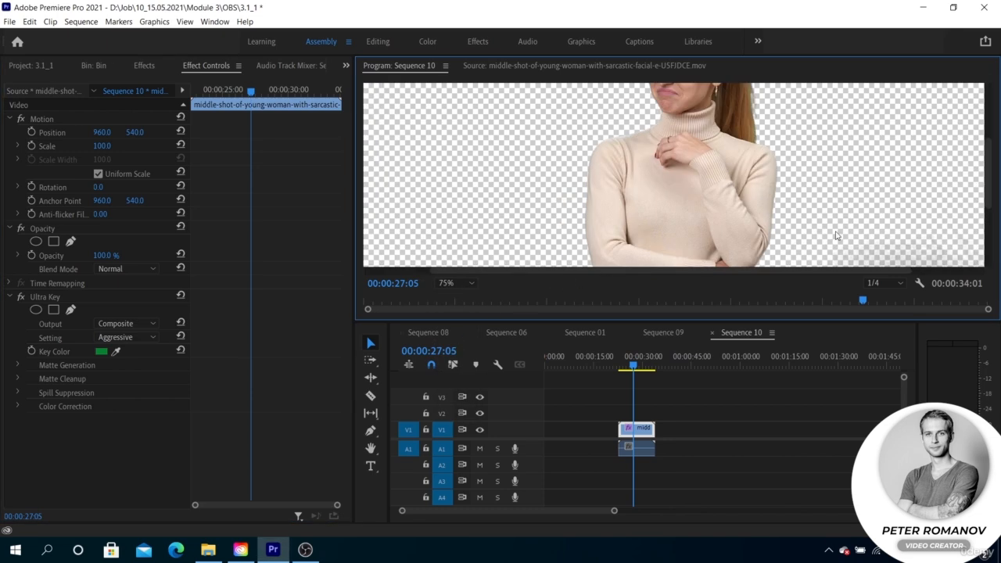
{"action": "left_click_drag", "start_coordinate": [755, 274], "coordinate": [702, 270]}
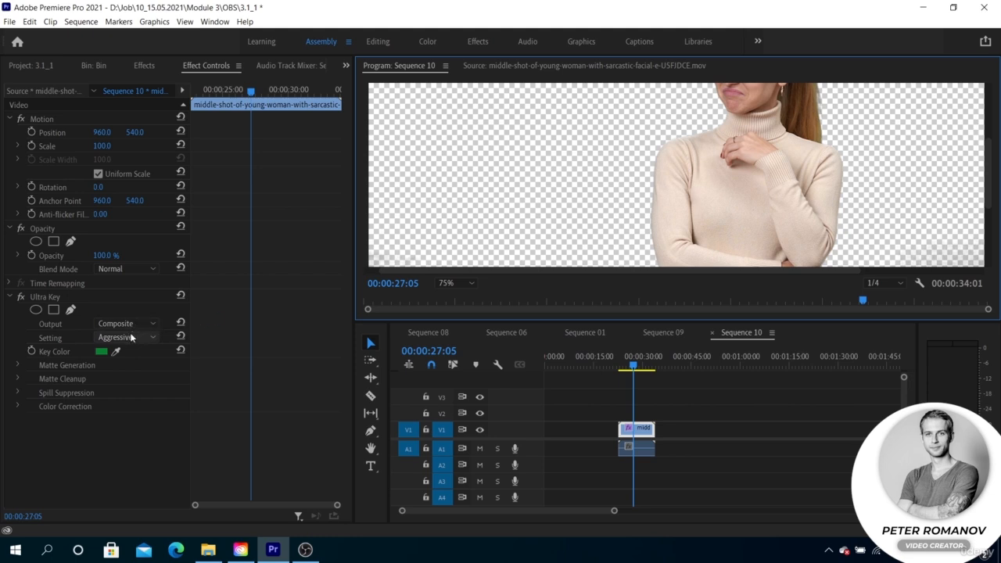
Switch the Ultra Key Setting to Default and back to Aggressive to compare the keyed background
{"action": "left_click", "coordinate": [126, 337]}
{"action": "left_click", "coordinate": [125, 345]}
{"action": "left_click", "coordinate": [125, 337]}
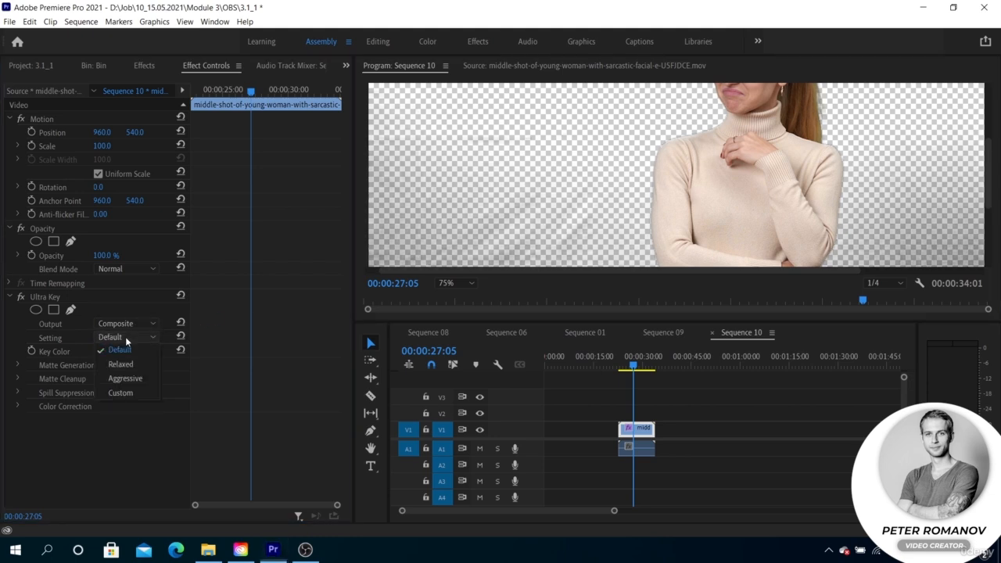
{"action": "left_click", "coordinate": [126, 373]}
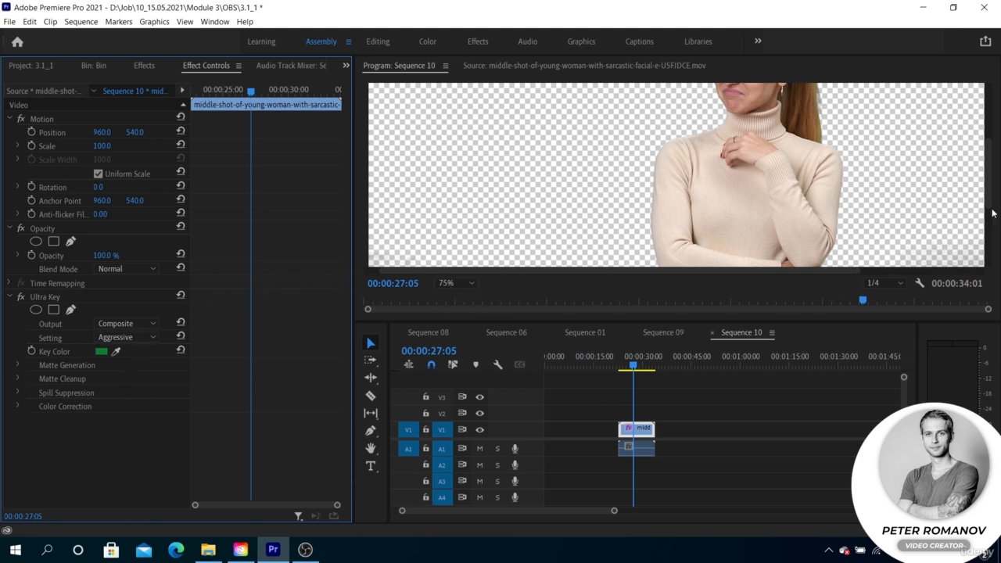
Compare the Default and Aggressive Ultra Key settings around the woman's folded arms, ending on Aggressive
{"action": "mouse_move", "coordinate": [990, 191]}
{"action": "left_mouse_down"}
{"action": "mouse_move", "coordinate": [989, 220]}
{"action": "mouse_move", "coordinate": [989, 202]}
{"action": "left_mouse_up"}
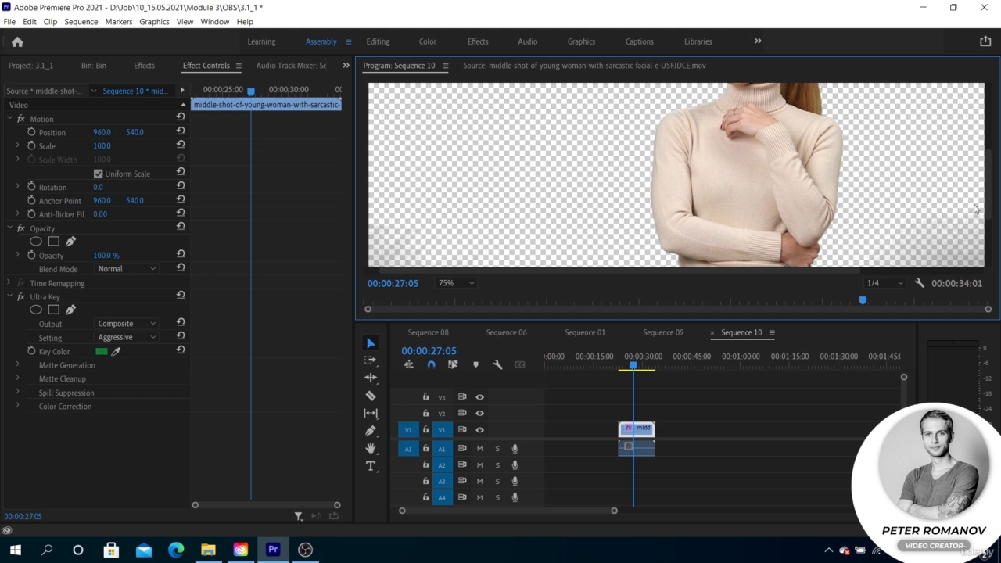
{"action": "left_click_drag", "start_coordinate": [813, 271], "coordinate": [833, 273]}
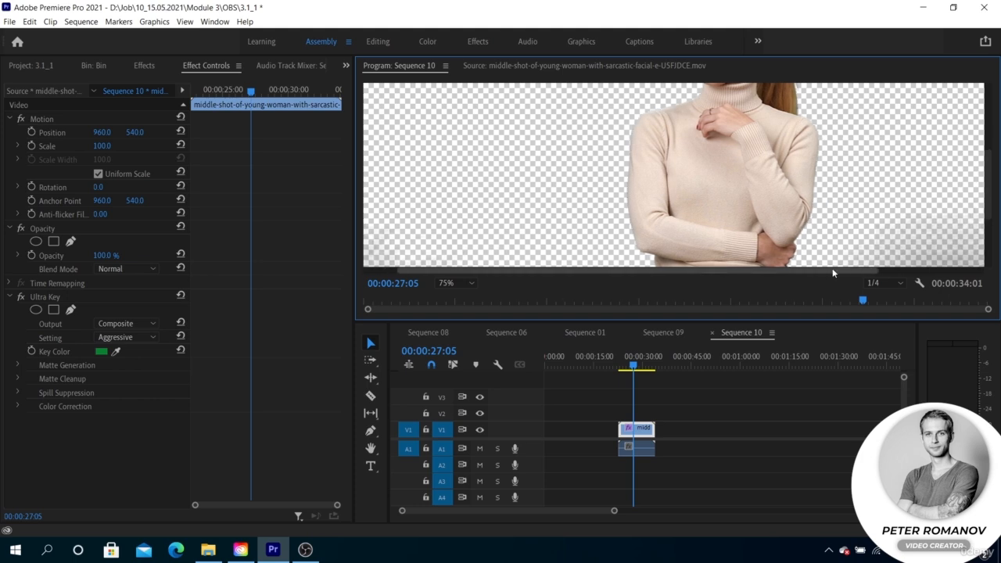
{"action": "left_click", "coordinate": [136, 336]}
{"action": "left_click", "coordinate": [127, 347]}
{"action": "left_click", "coordinate": [130, 336]}
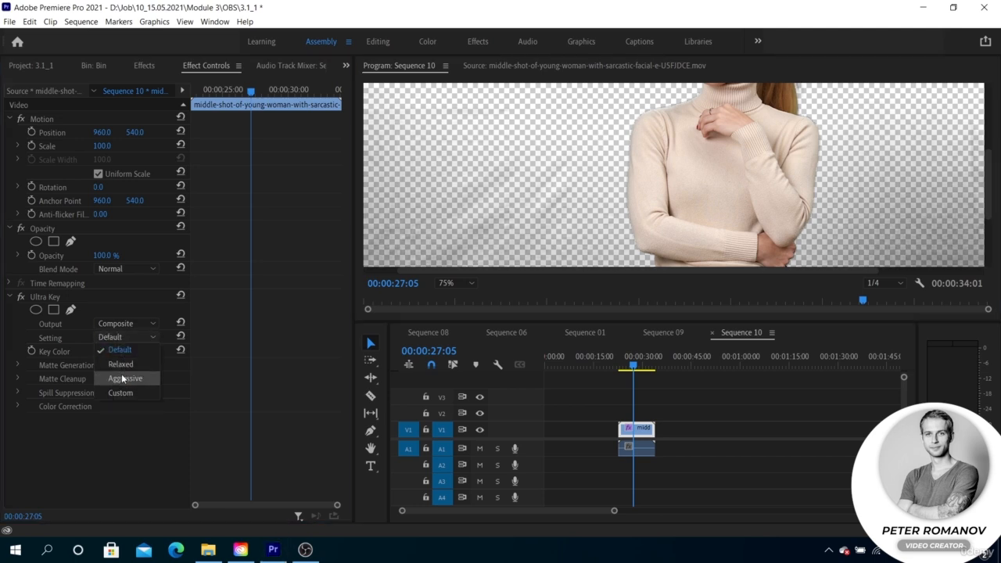
{"action": "left_click", "coordinate": [122, 378]}
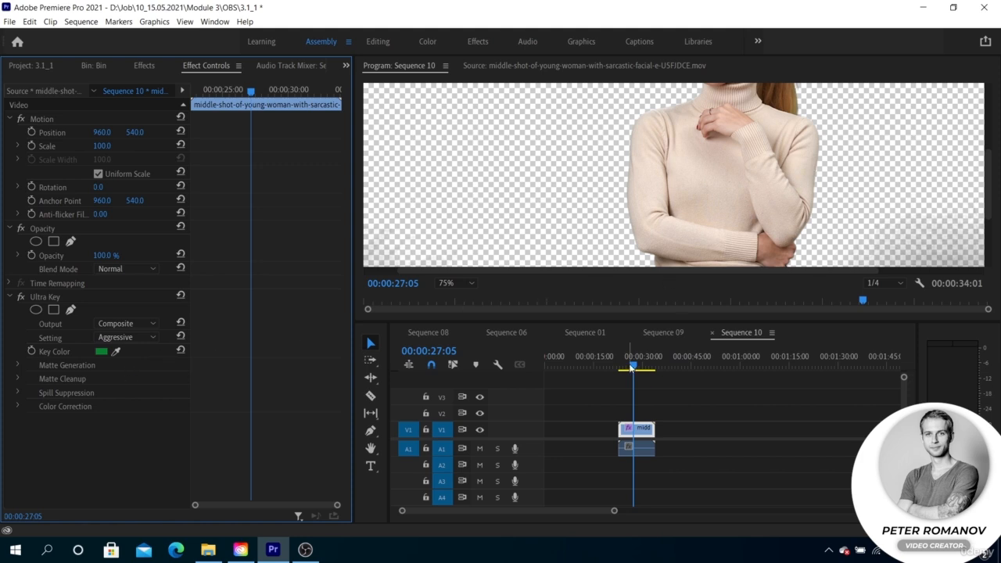
Move the playhead to 00:00:28:00 and fit the whole keyed frame in the preview
{"action": "left_click_drag", "start_coordinate": [631, 366], "coordinate": [638, 366]}
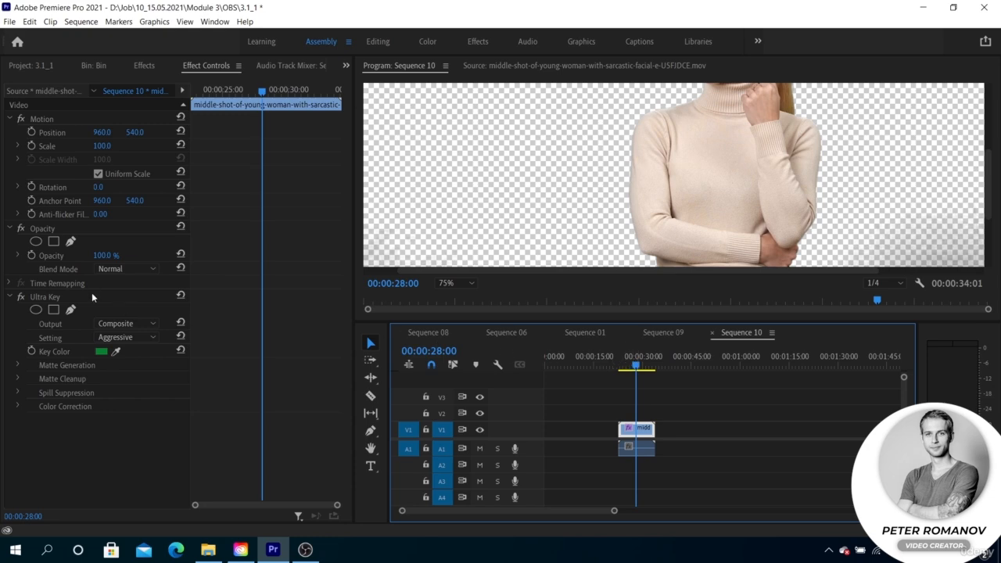
{"action": "left_click", "coordinate": [444, 283]}
{"action": "left_click", "coordinate": [446, 292]}
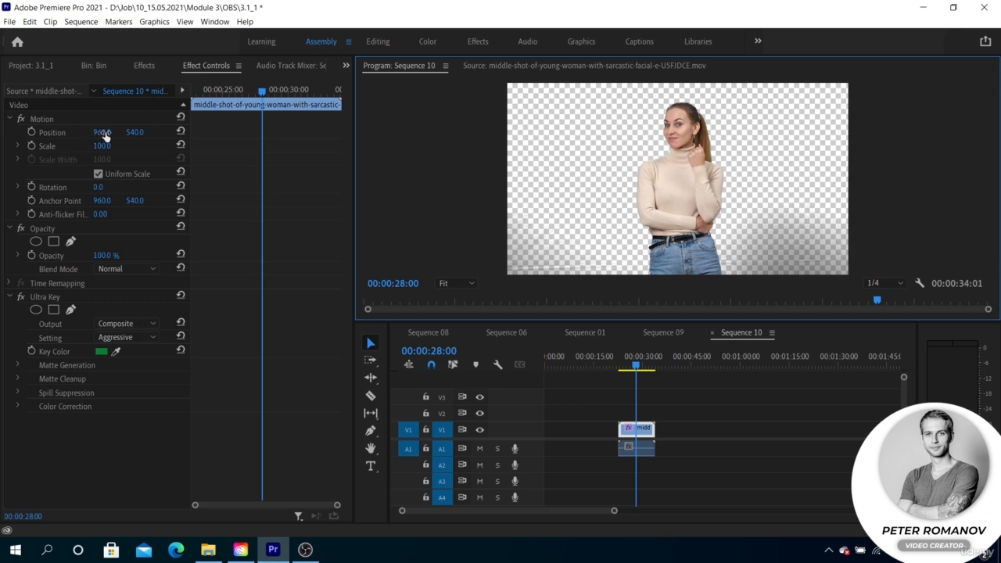
Try shifting the clip horizontally through its Position value, and undo the shift
{"action": "left_click_drag", "start_coordinate": [104, 134], "coordinate": [78, 134]}
{"action": "key", "text": "ctrl+z"}
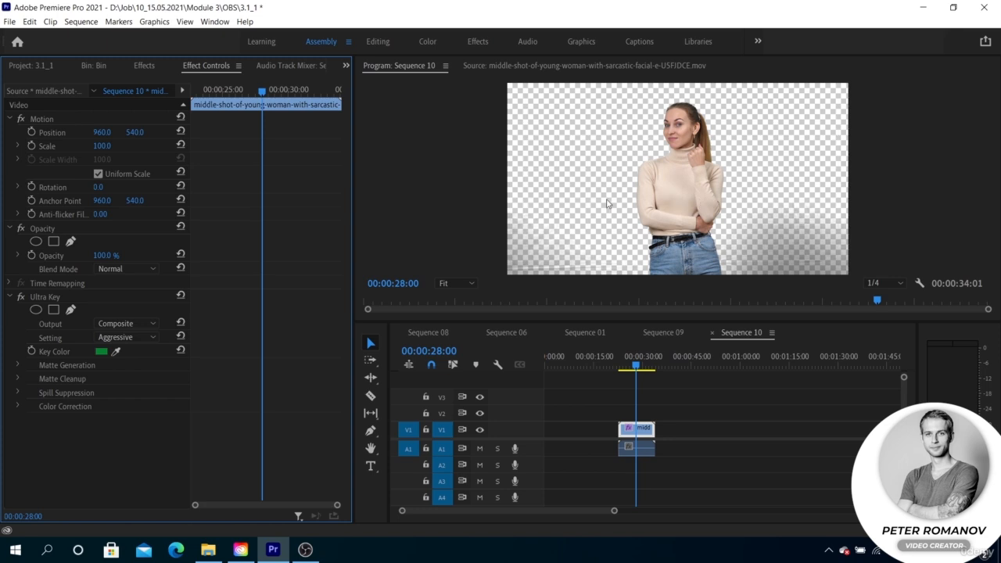
Draw a closed free-form Ultra Key mask around the woman, extending from above her head to below the frame's lower edge
{"action": "left_click", "coordinate": [71, 311]}
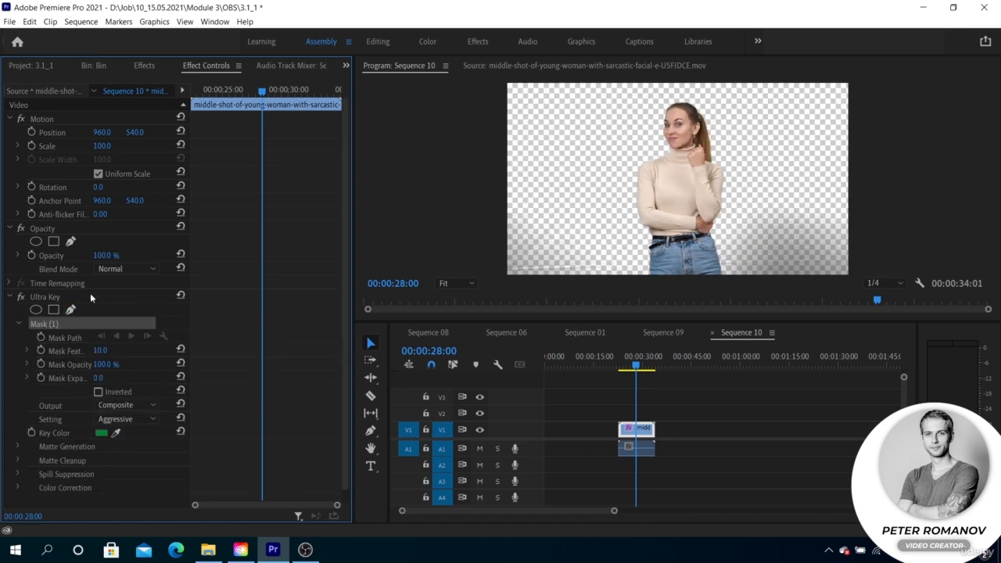
{"action": "left_click", "coordinate": [613, 270]}
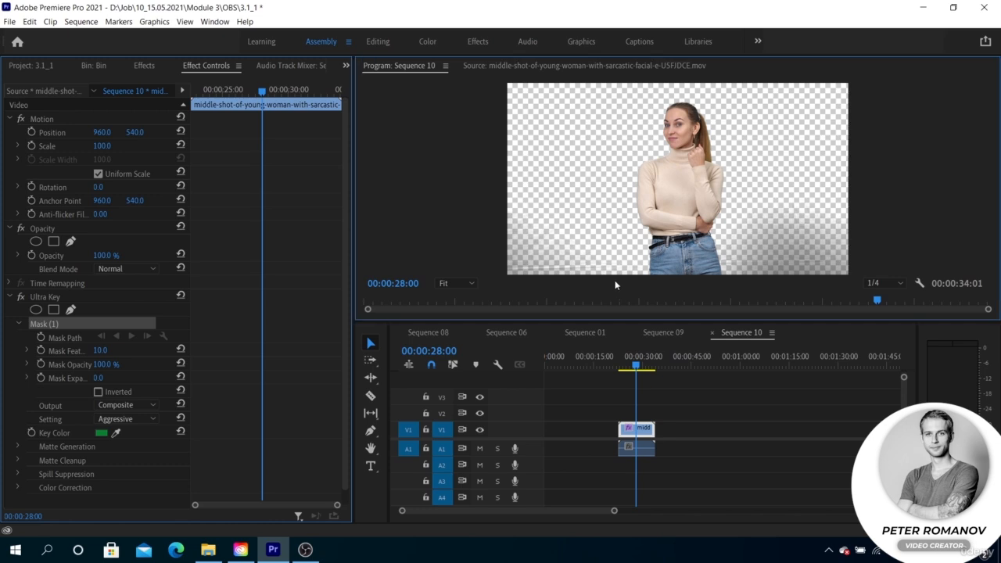
{"action": "left_click", "coordinate": [622, 126]}
{"action": "left_click", "coordinate": [689, 89]}
{"action": "left_click", "coordinate": [729, 144]}
{"action": "left_click", "coordinate": [735, 253]}
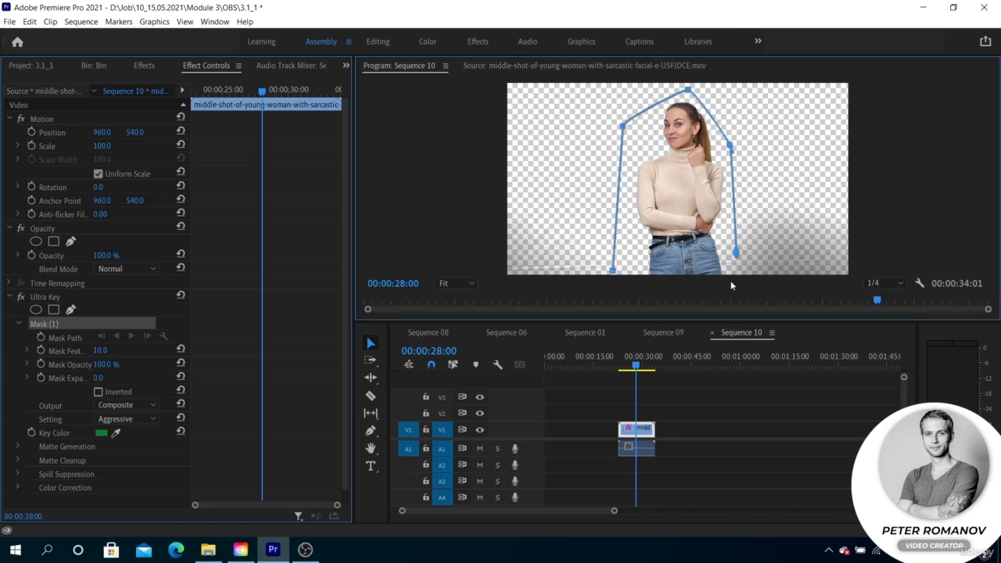
{"action": "left_click", "coordinate": [466, 283]}
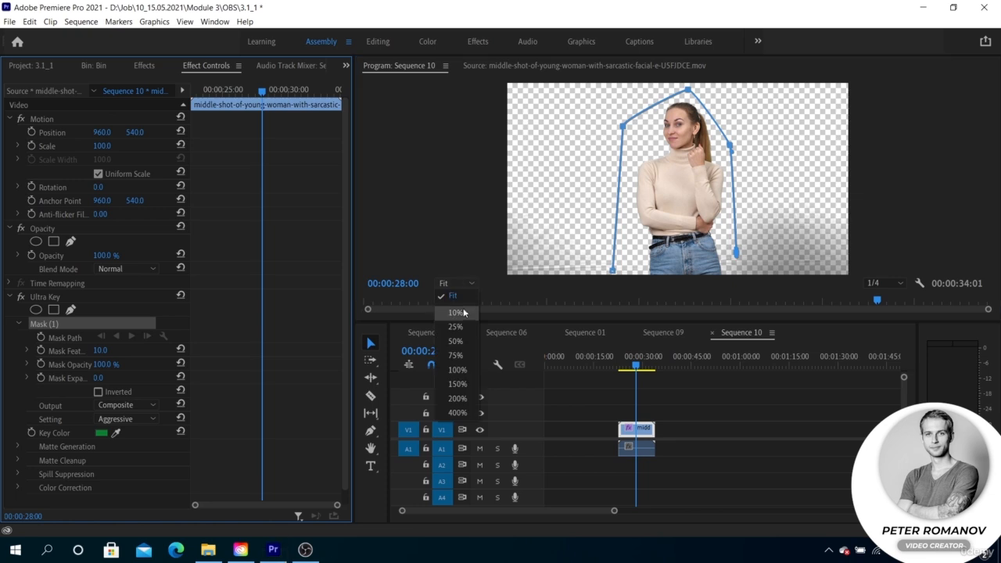
{"action": "left_click", "coordinate": [450, 329]}
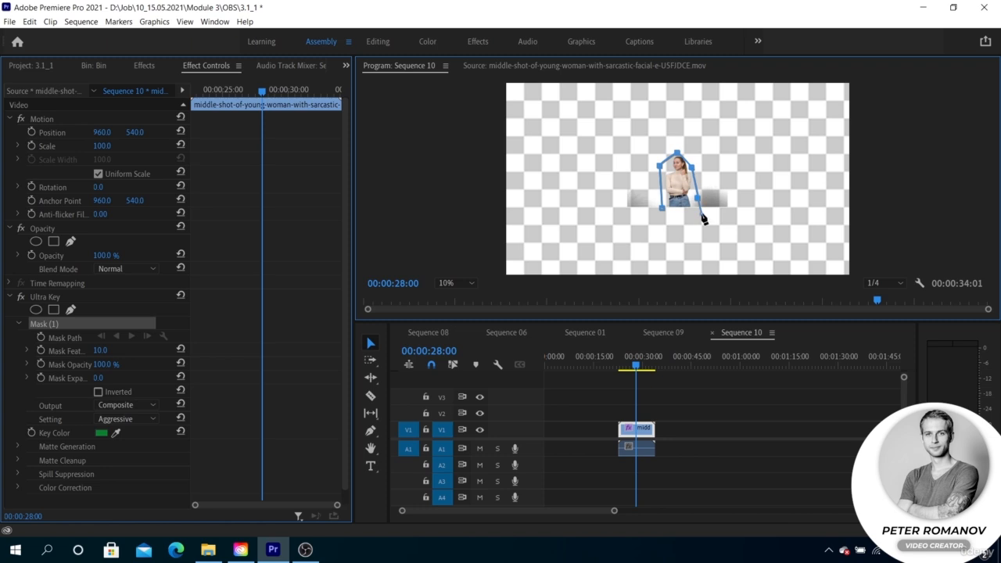
{"action": "left_click", "coordinate": [698, 211]}
{"action": "key", "text": "equal"}
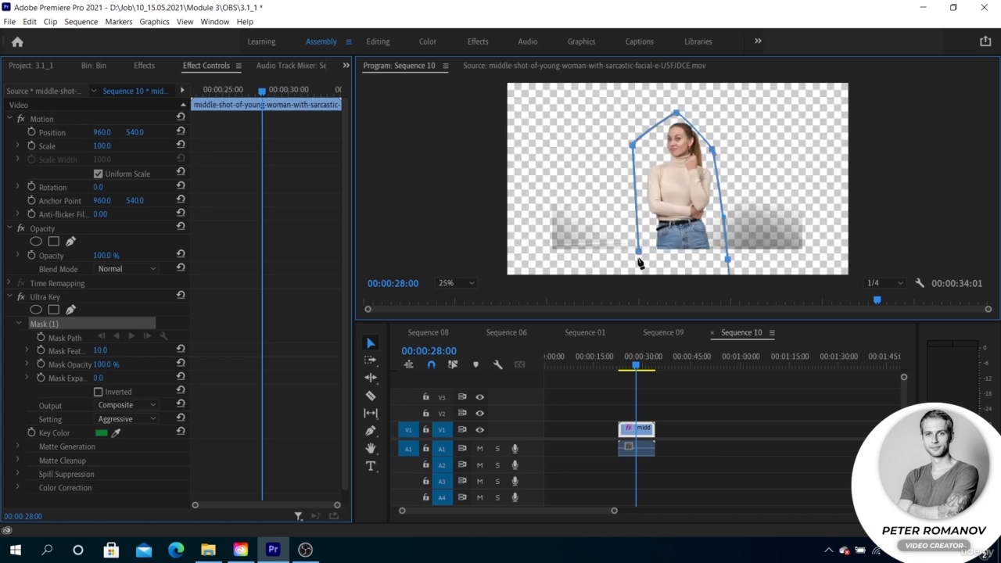
{"action": "left_click", "coordinate": [639, 252]}
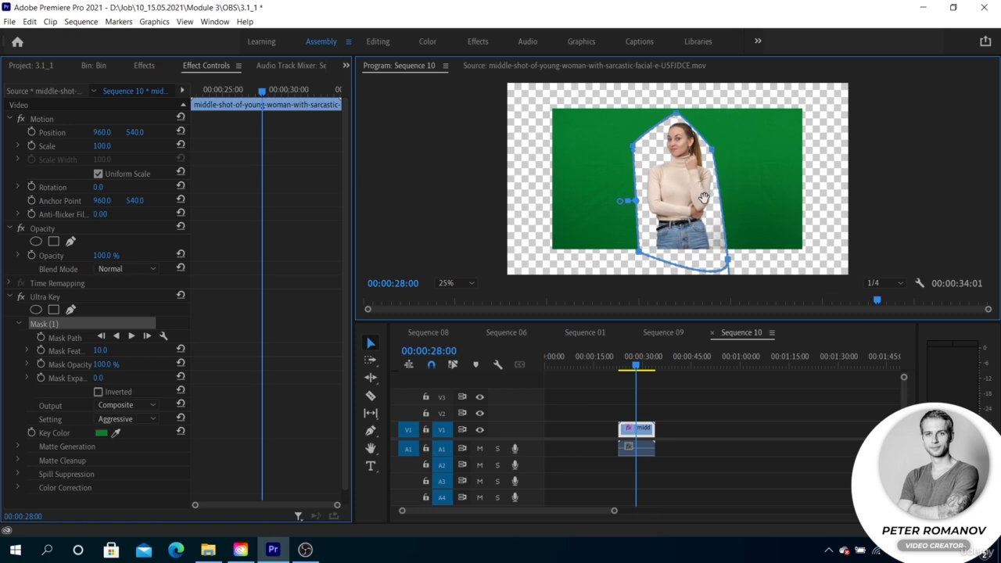
Fit the whole frame in the preview and delete the Ultra Key mask
{"action": "left_click", "coordinate": [460, 283]}
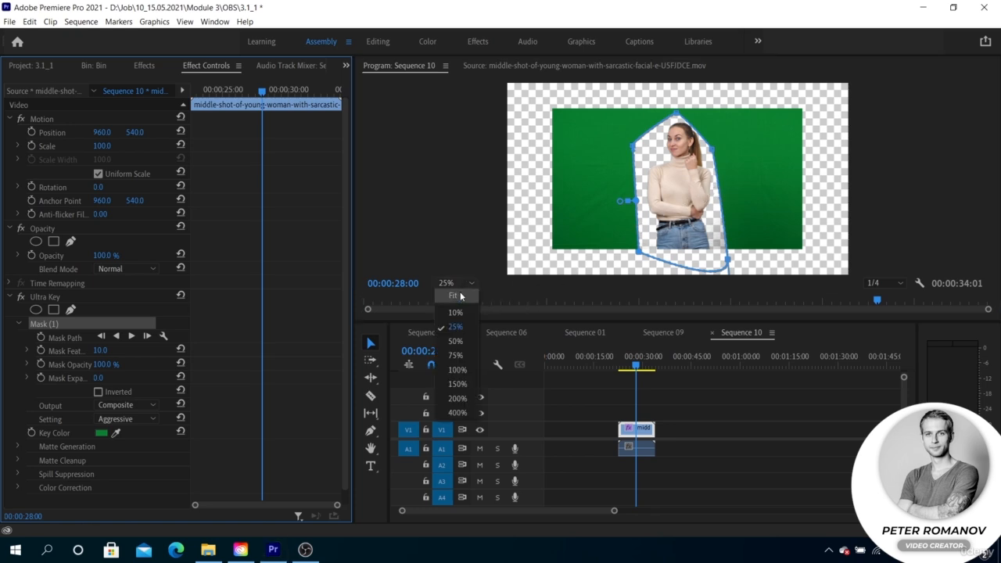
{"action": "left_click", "coordinate": [455, 296]}
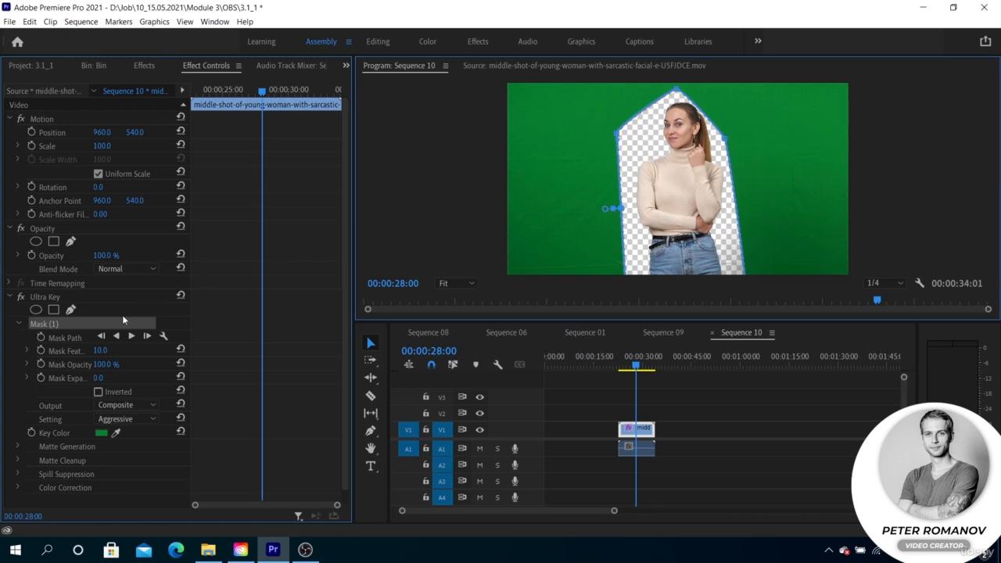
{"action": "key", "text": "Delete"}
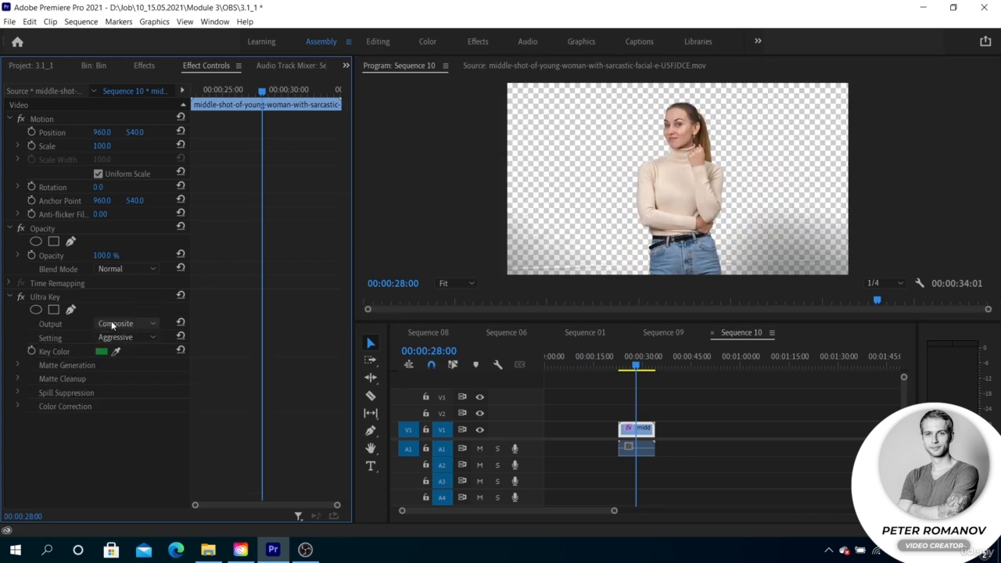
Draw a free-form Opacity mask around the gray shadow to the right of the woman and invert it
{"action": "left_click", "coordinate": [70, 241]}
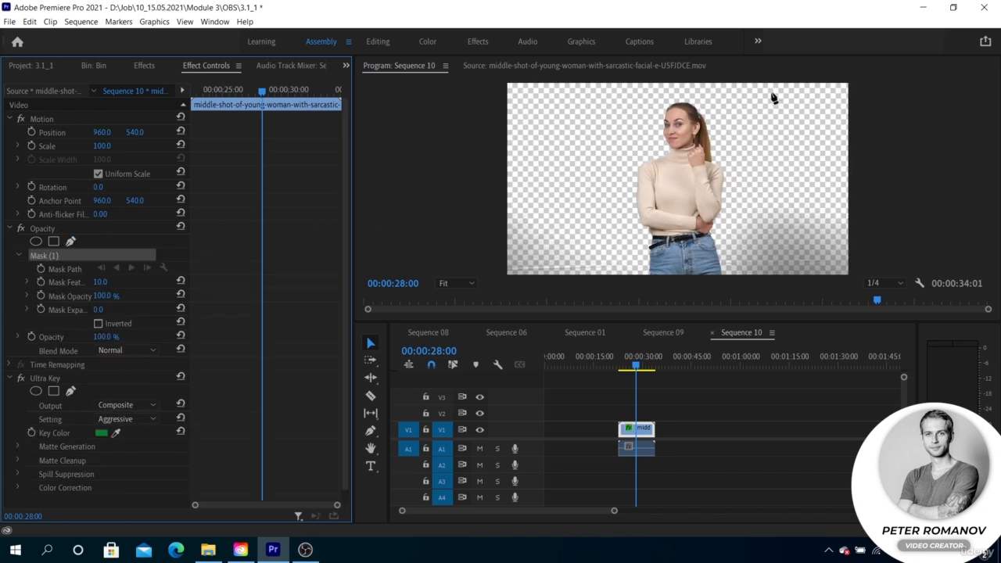
{"action": "left_click", "coordinate": [806, 190]}
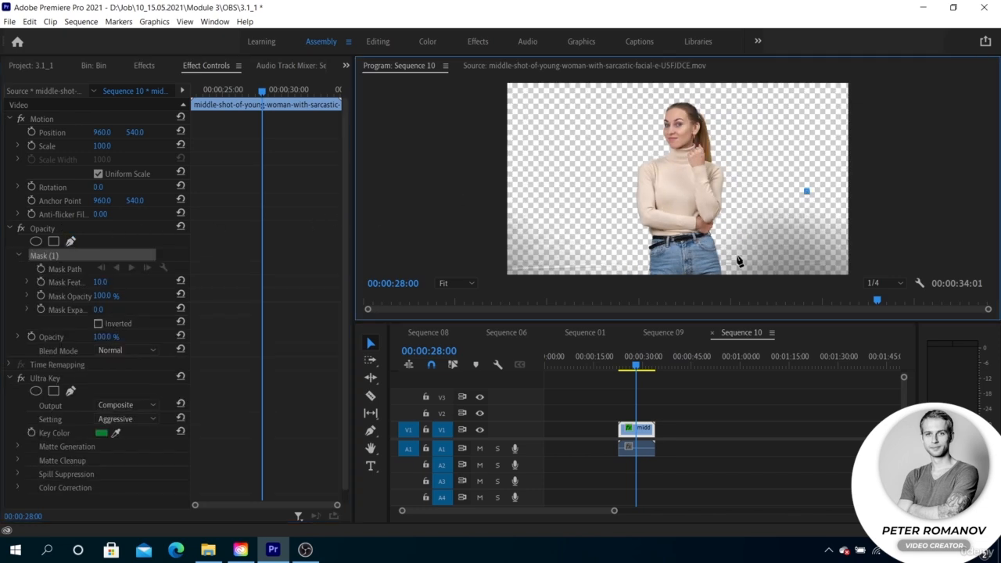
{"action": "left_click_drag", "start_coordinate": [737, 257], "coordinate": [746, 288]}
{"action": "left_click", "coordinate": [452, 283]}
{"action": "left_click", "coordinate": [457, 328]}
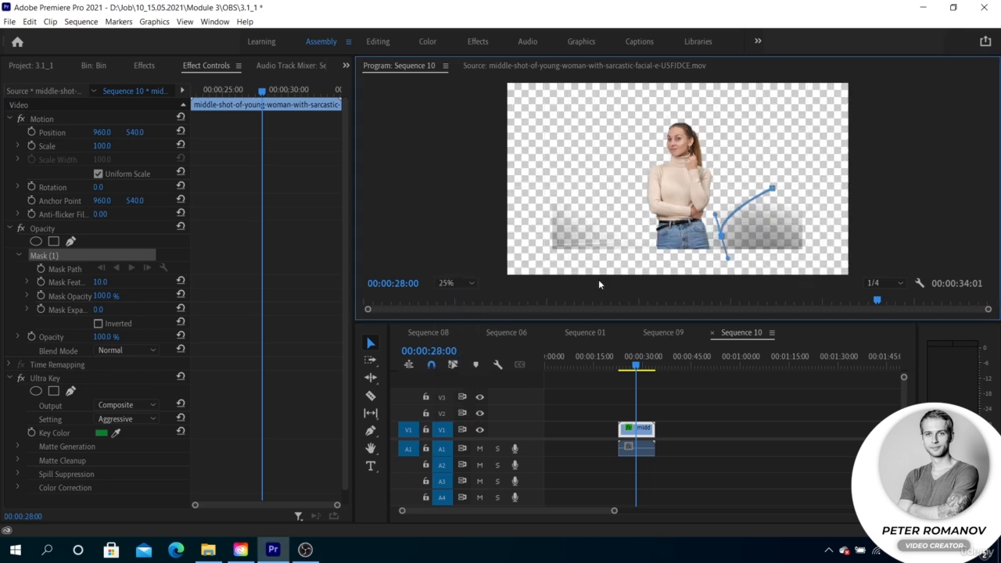
{"action": "left_click_drag", "start_coordinate": [809, 248], "coordinate": [806, 204]}
{"action": "left_click", "coordinate": [771, 191]}
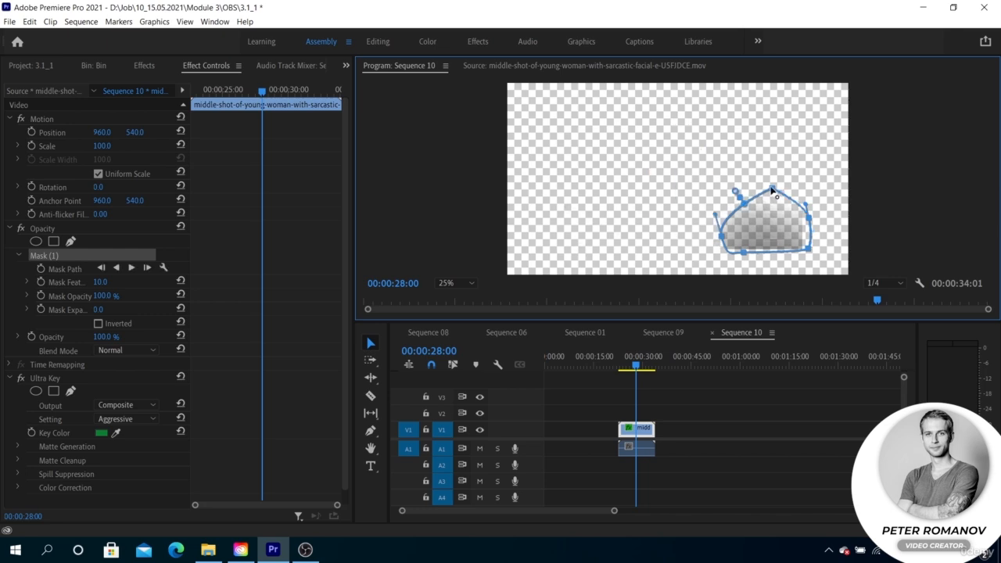
{"action": "left_click", "coordinate": [98, 324]}
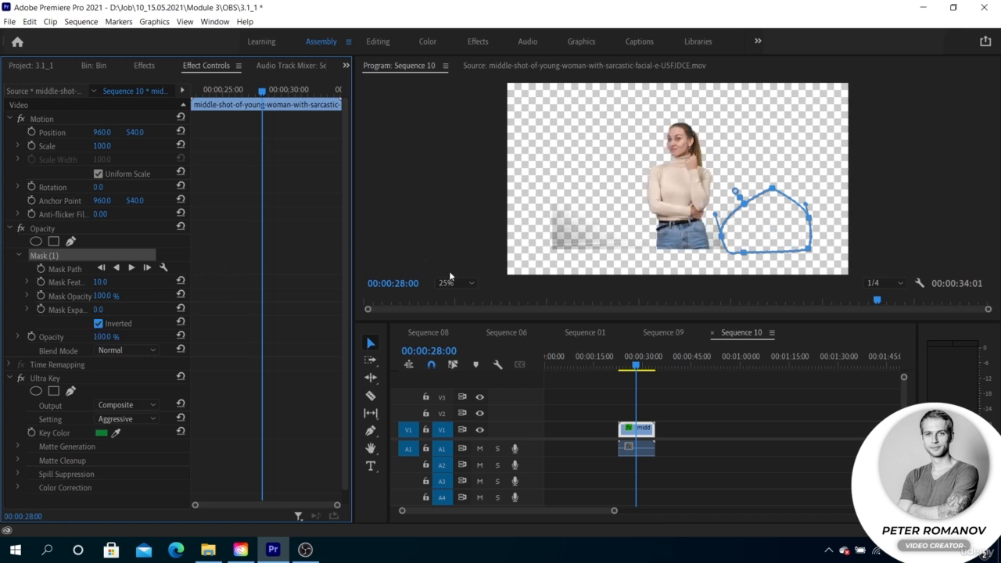
Draw a second free-form Opacity mask around the gray shadow to the left of the woman
{"action": "left_click", "coordinate": [71, 242]}
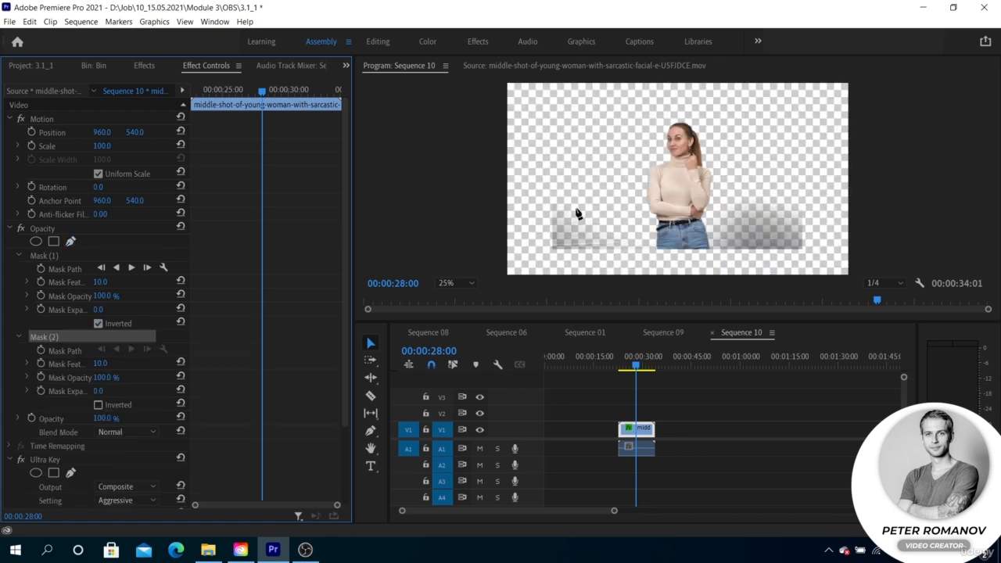
{"action": "left_click_drag", "start_coordinate": [579, 195], "coordinate": [563, 259]}
{"action": "left_click_drag", "start_coordinate": [603, 262], "coordinate": [622, 257]}
{"action": "left_click", "coordinate": [616, 241]}
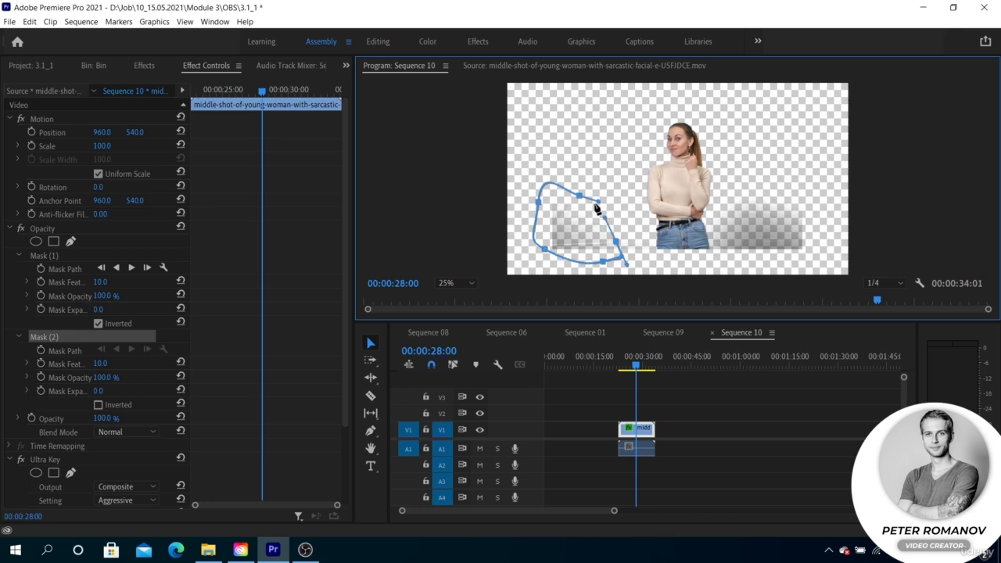
{"action": "left_click_drag", "start_coordinate": [580, 195], "coordinate": [564, 170]}
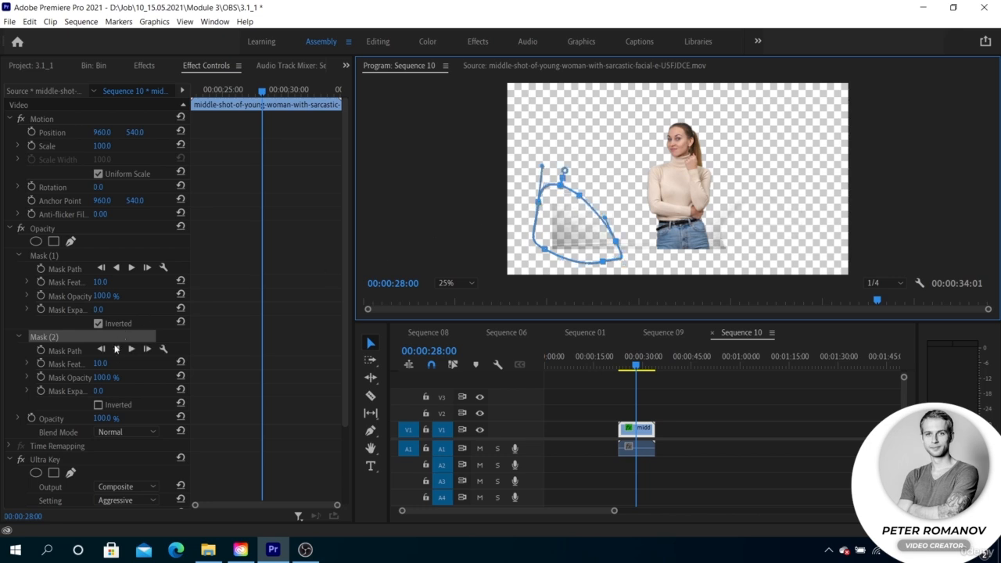
Toggle the Inverted option of Mask (2) and Mask (1) in turn to compare the result, restoring each to its previous state
{"action": "left_click", "coordinate": [98, 405]}
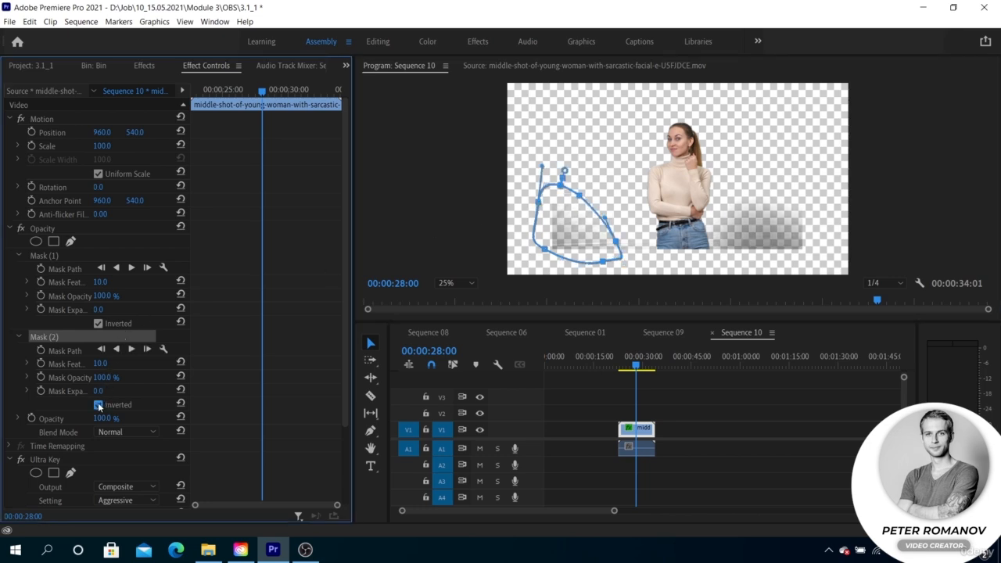
{"action": "left_click", "coordinate": [98, 405]}
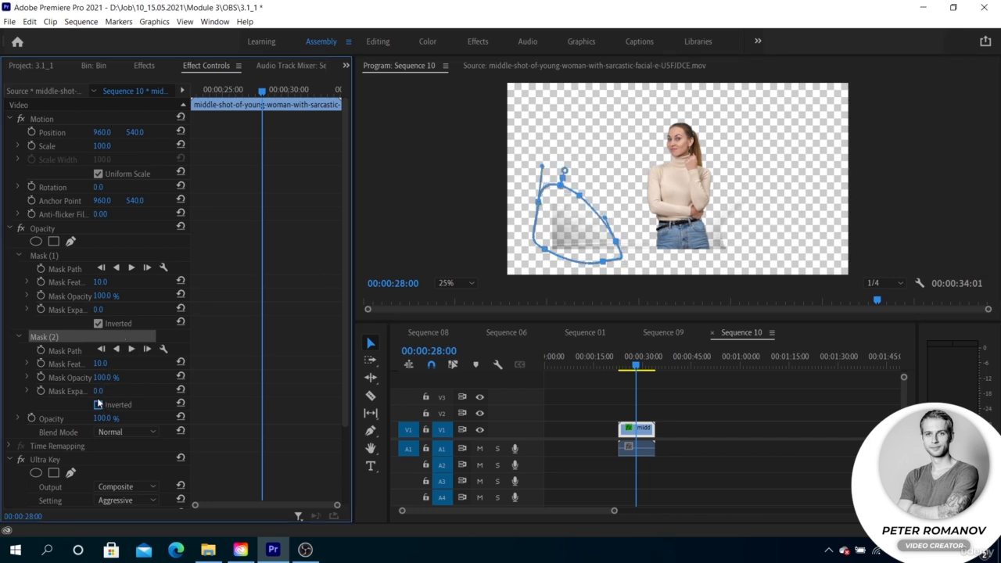
{"action": "left_click", "coordinate": [65, 254]}
{"action": "left_click", "coordinate": [98, 323]}
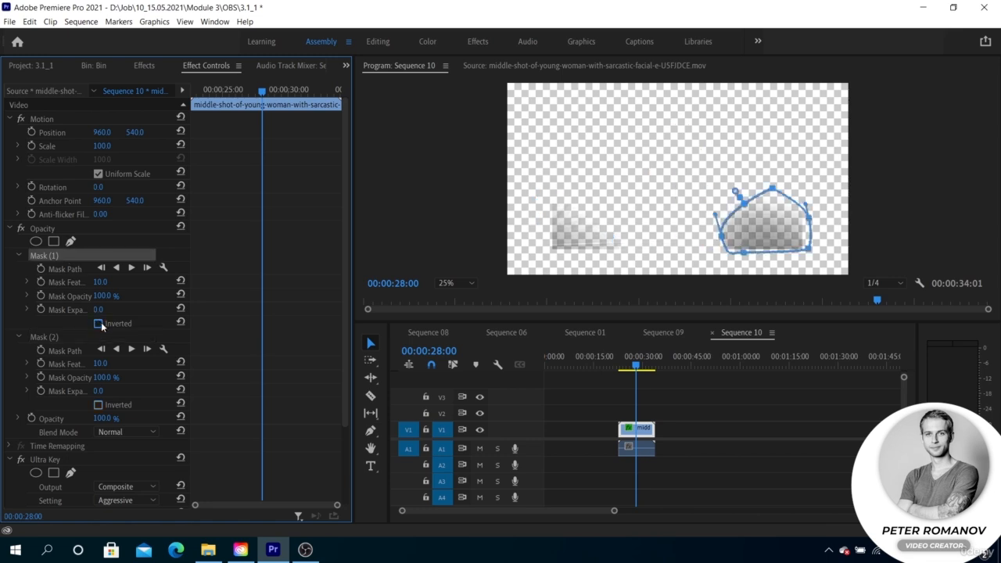
{"action": "left_click", "coordinate": [98, 323]}
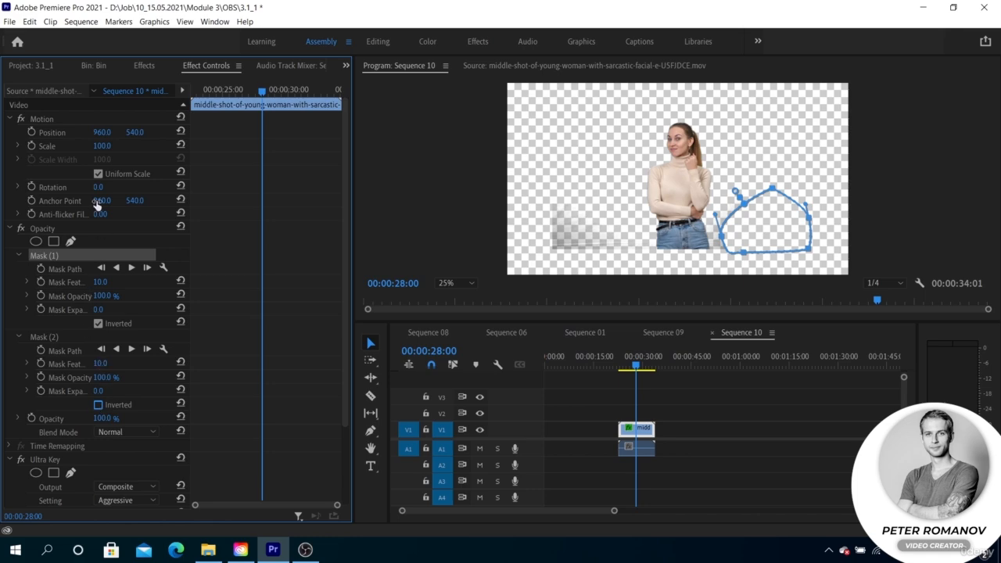
Create a blue 0011C3 color matte in the bin at 1920 by 1080 and 25 fps, named Color Matte
{"action": "left_click", "coordinate": [96, 67]}
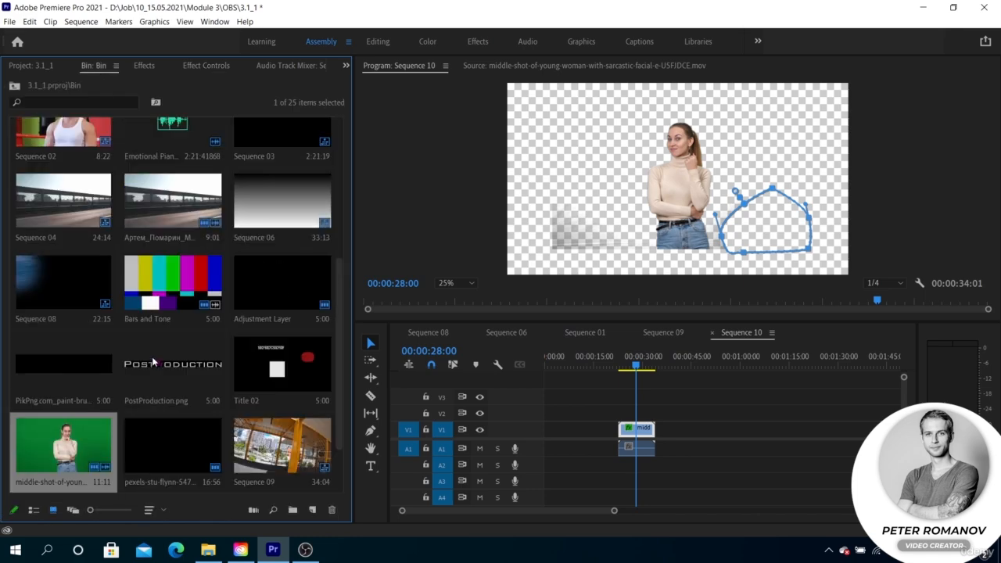
{"action": "scroll", "coordinate": [154, 358], "scroll_direction": "up", "scroll_amount": 5}
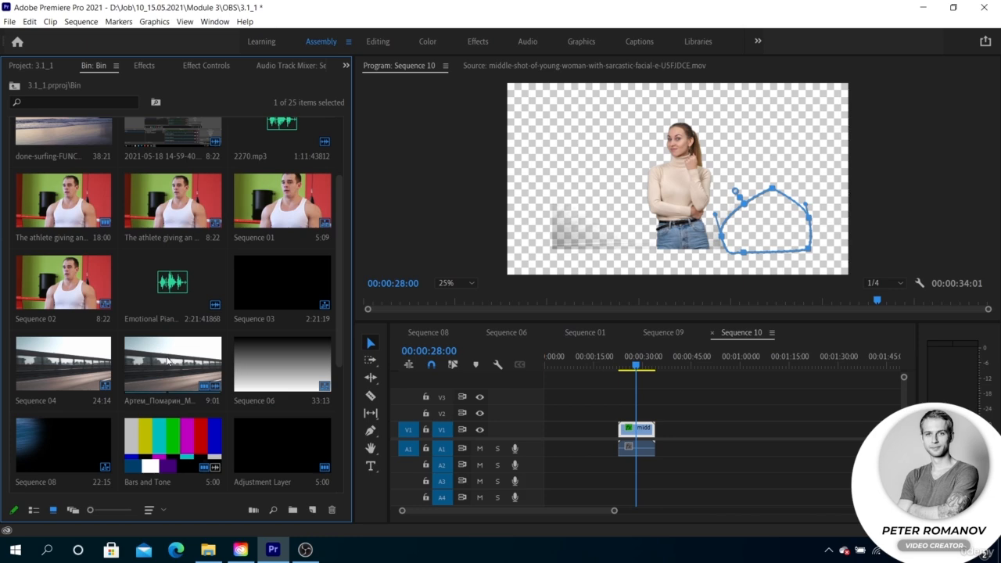
{"action": "scroll", "coordinate": [183, 383], "scroll_direction": "down", "scroll_amount": 5}
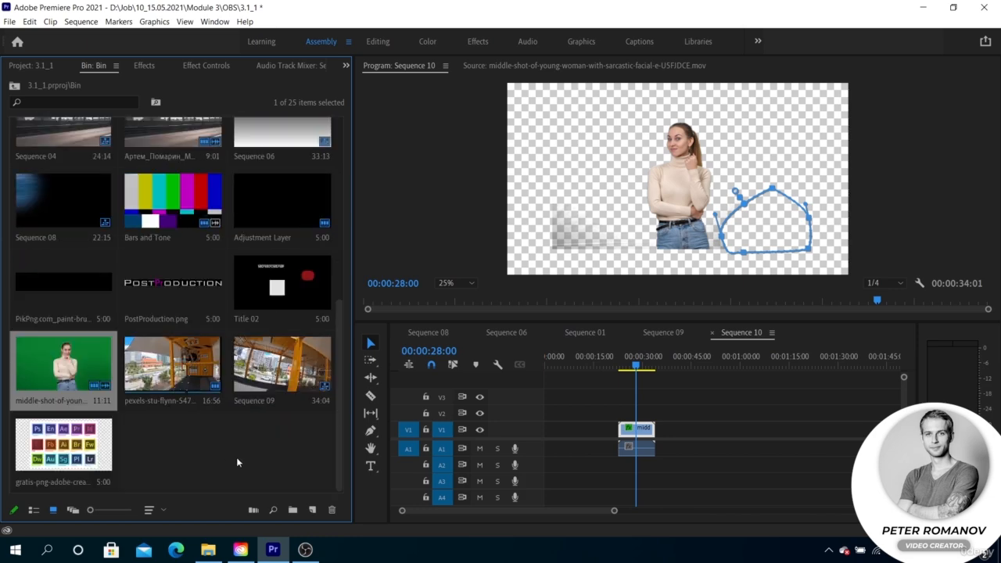
{"action": "left_click", "coordinate": [311, 510]}
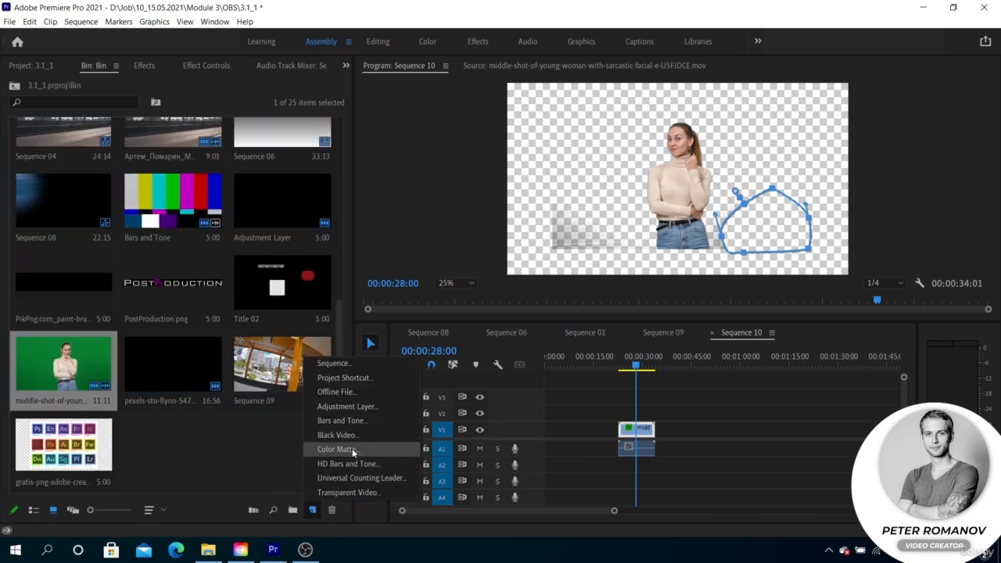
{"action": "left_click", "coordinate": [352, 448]}
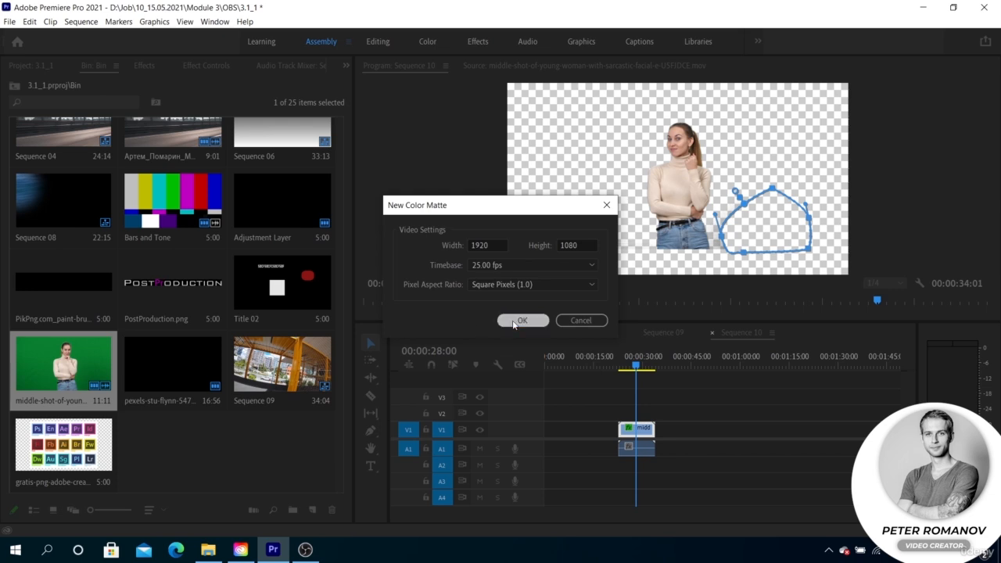
{"action": "left_click", "coordinate": [540, 320]}
{"action": "left_click", "coordinate": [520, 298]}
{"action": "left_click", "coordinate": [507, 317]}
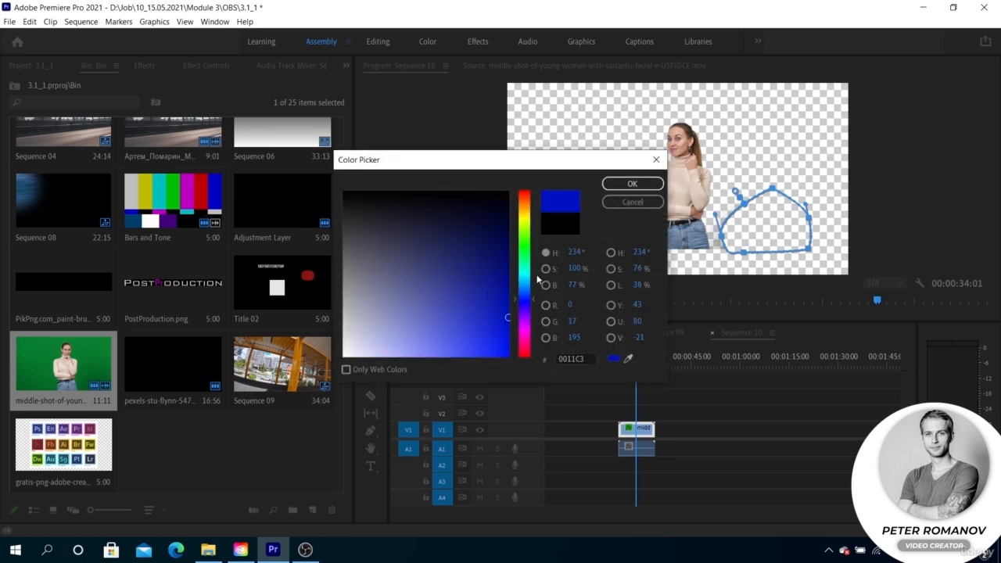
{"action": "left_click", "coordinate": [633, 185]}
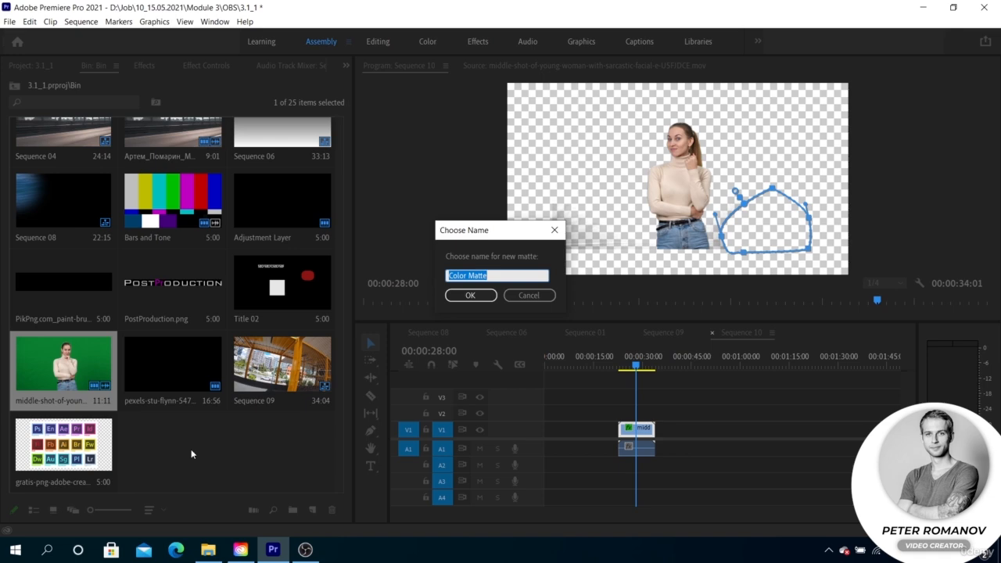
{"action": "left_click", "coordinate": [472, 298]}
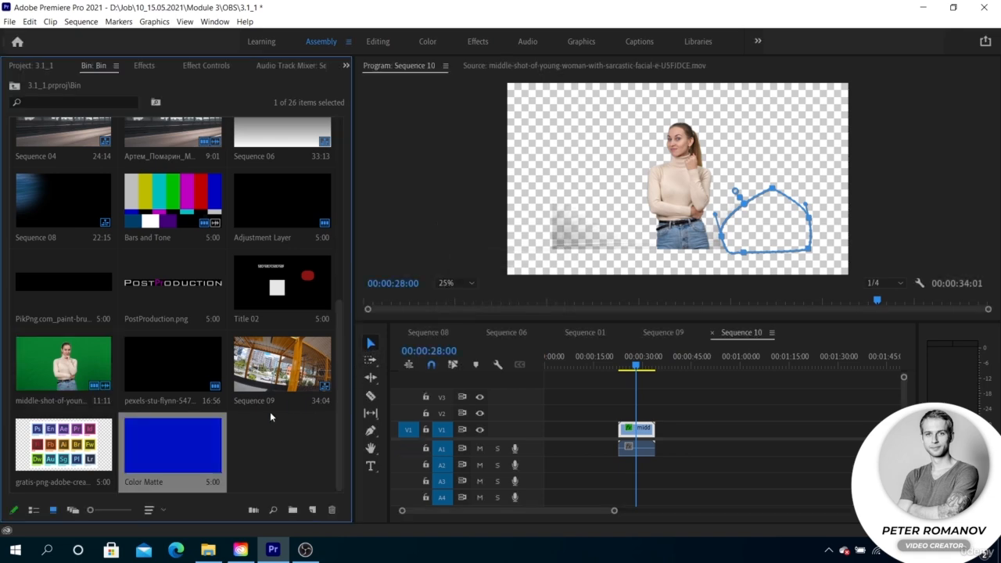
Place the color matte on track V2 beneath the woman's clip and fit the whole frame in the preview
{"action": "left_click_drag", "start_coordinate": [198, 446], "coordinate": [623, 412]}
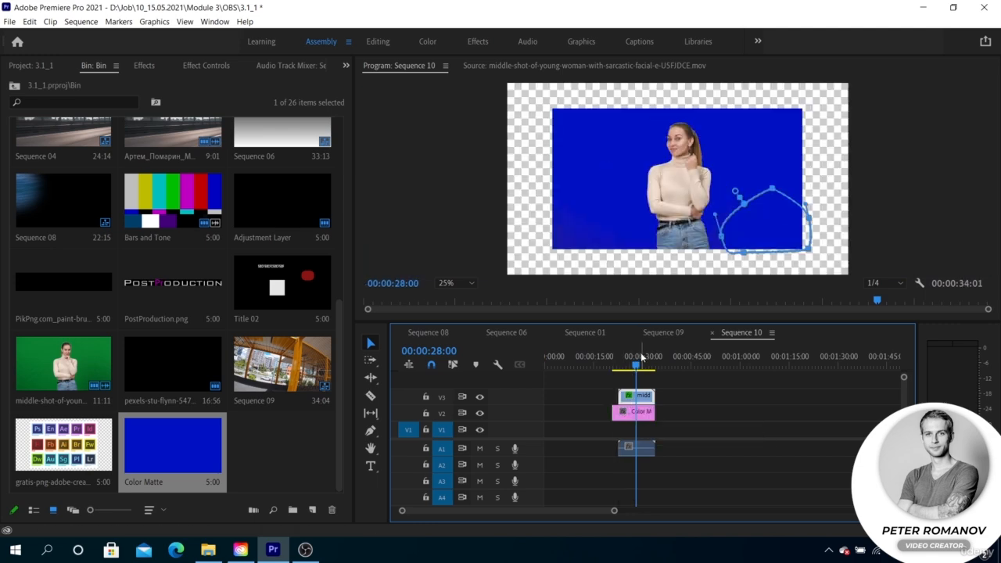
{"action": "left_click", "coordinate": [449, 283]}
{"action": "left_click", "coordinate": [451, 296]}
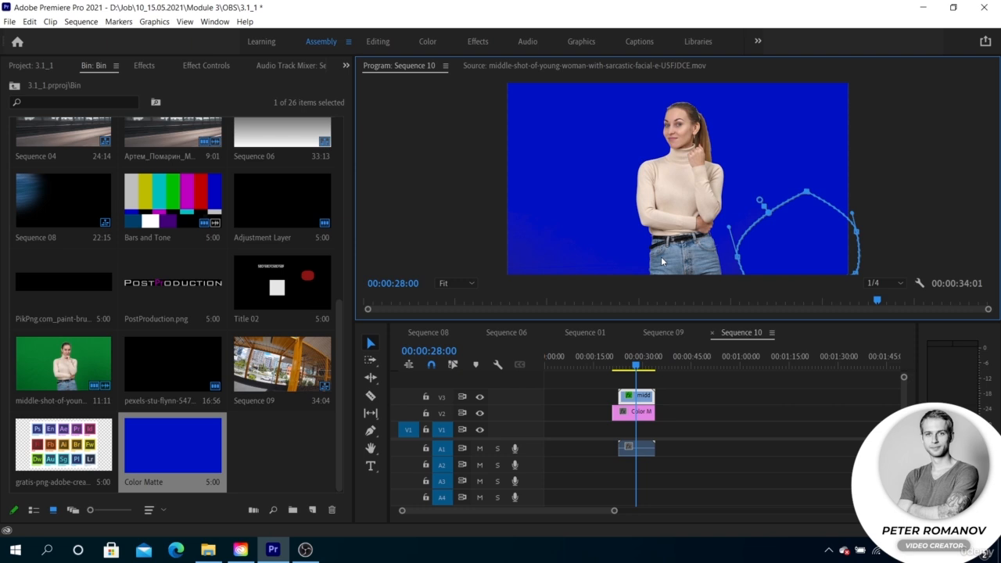
Add an elliptical Opacity mask to the woman's clip, widen it to both sides and set its feather to 321
{"action": "left_click", "coordinate": [149, 65]}
{"action": "left_click", "coordinate": [208, 66]}
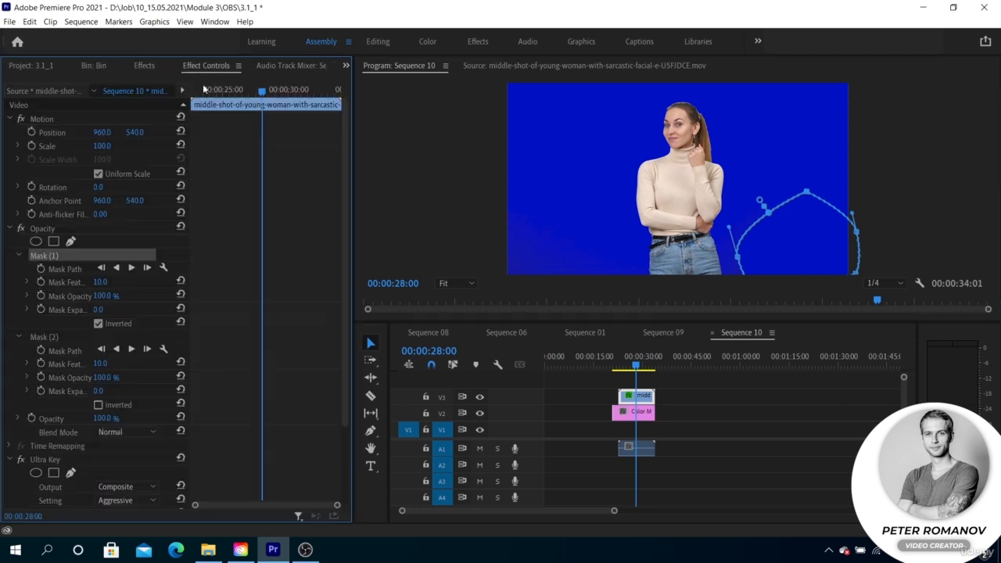
{"action": "left_click", "coordinate": [36, 241]}
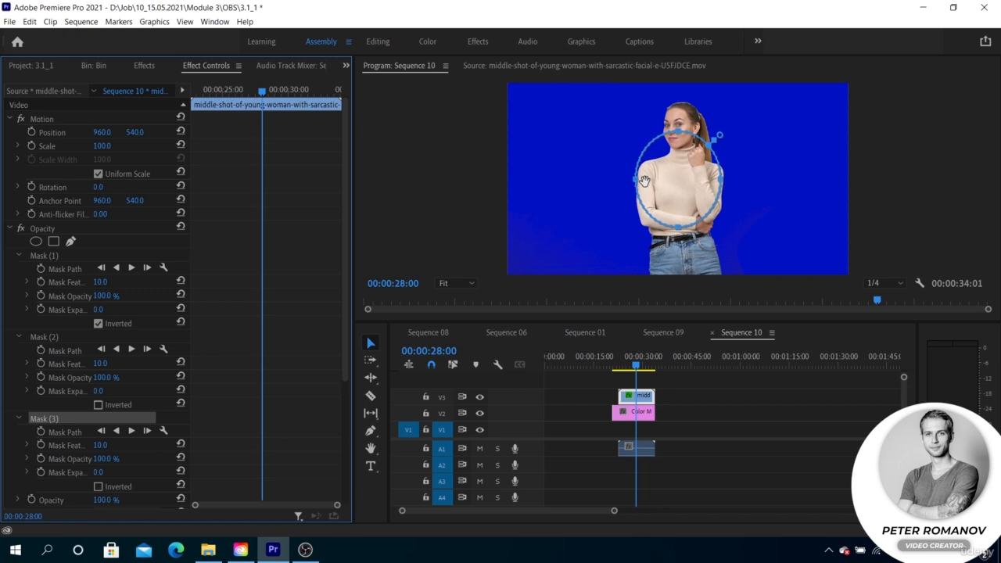
{"action": "left_click_drag", "start_coordinate": [637, 180], "coordinate": [526, 180]}
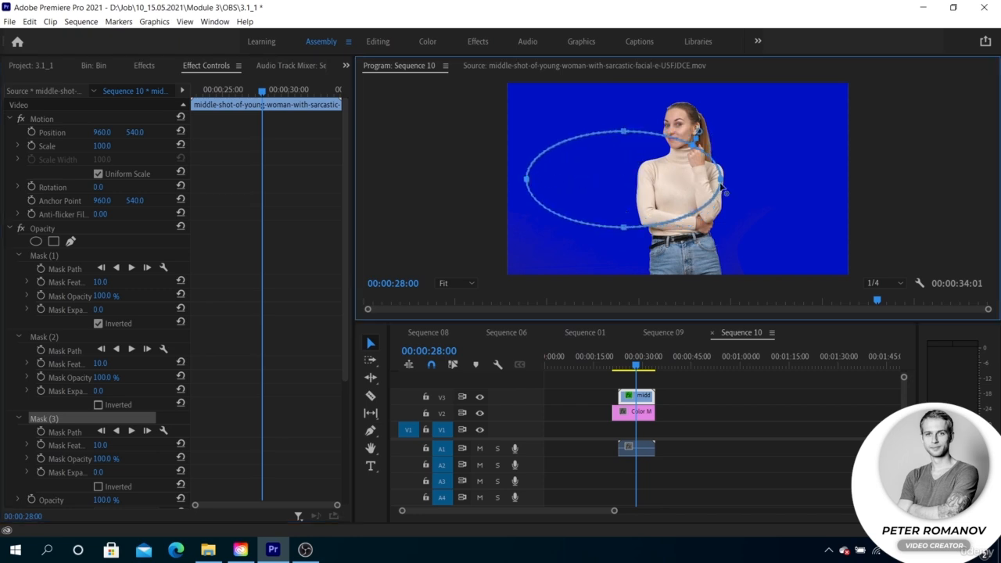
{"action": "left_click_drag", "start_coordinate": [723, 186], "coordinate": [838, 180]}
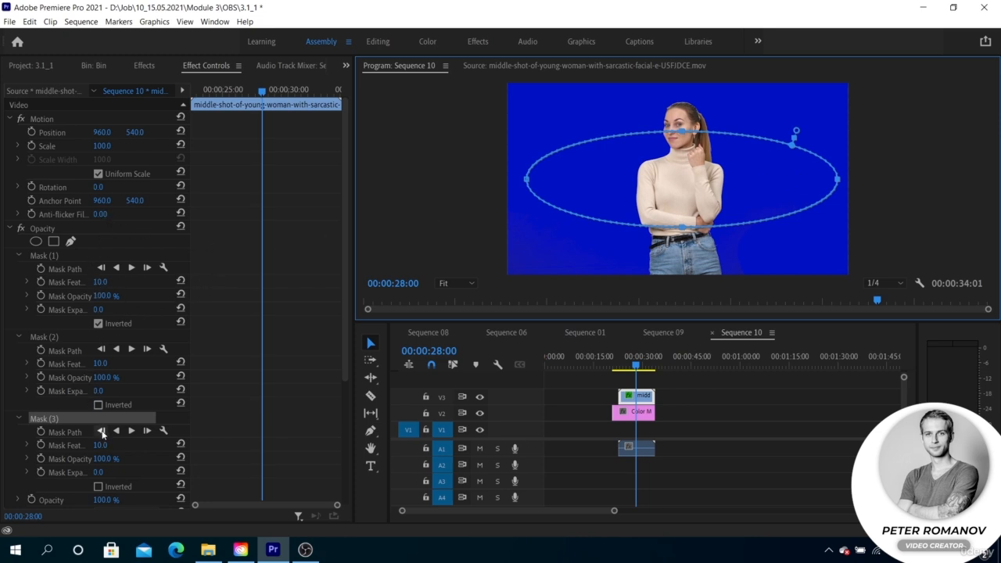
{"action": "left_click_drag", "start_coordinate": [97, 445], "coordinate": [272, 445]}
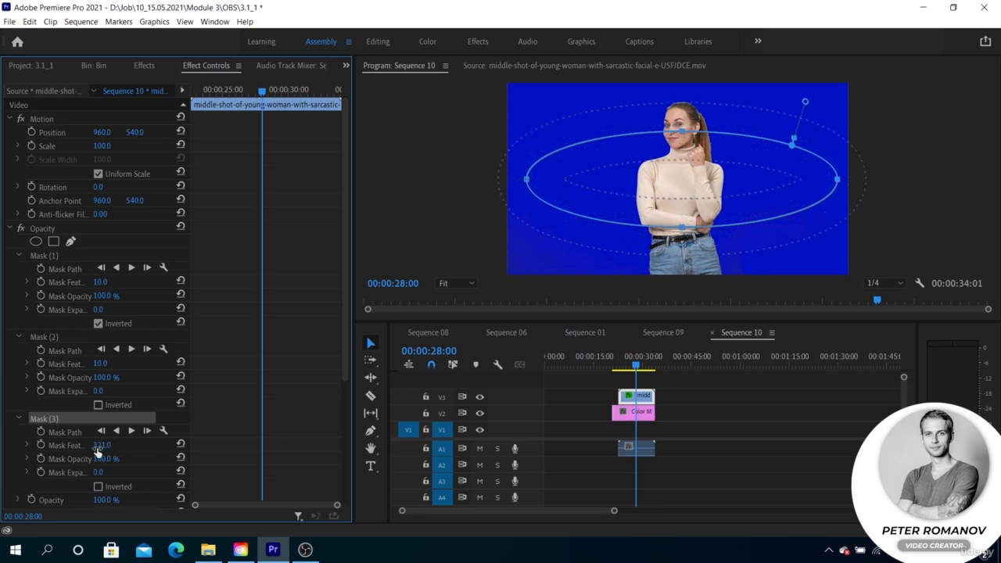
{"action": "scroll", "coordinate": [93, 449], "scroll_direction": "down", "scroll_amount": 2}
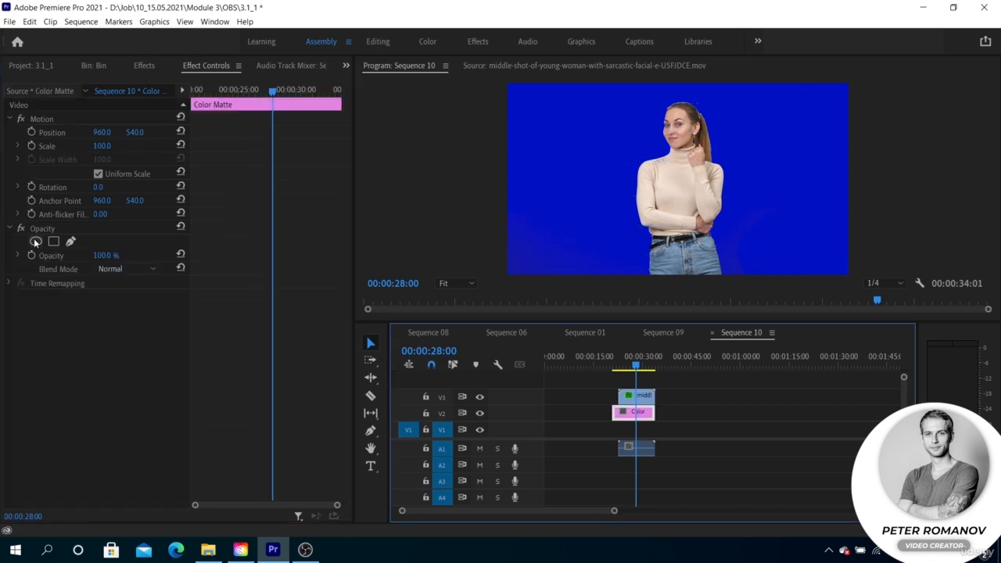
Add an elliptical Opacity mask to the Color Matte clip, widen it to both sides and set its feather to 282
{"action": "left_click", "coordinate": [36, 241]}
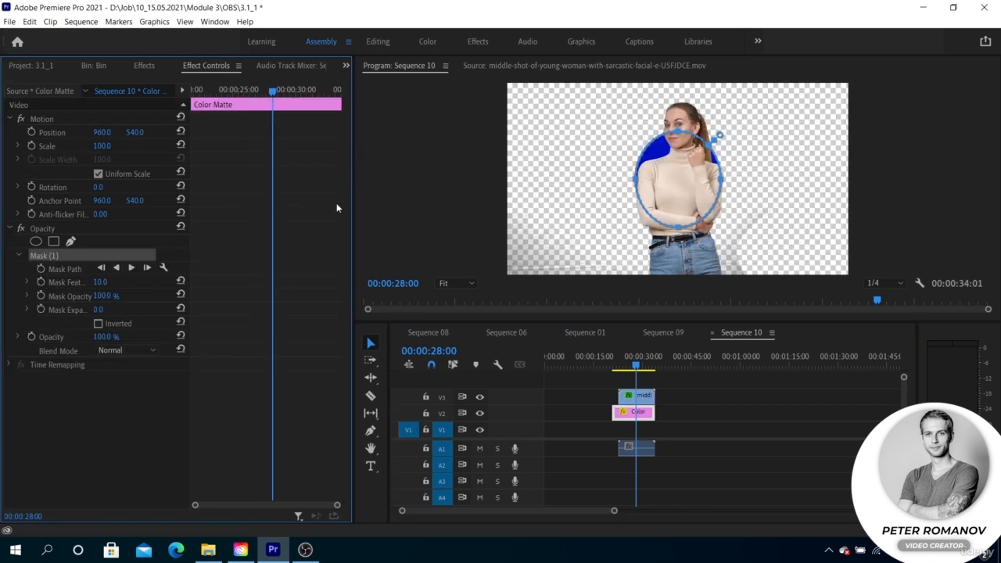
{"action": "left_click", "coordinate": [638, 186]}
{"action": "left_click_drag", "start_coordinate": [639, 186], "coordinate": [556, 180]}
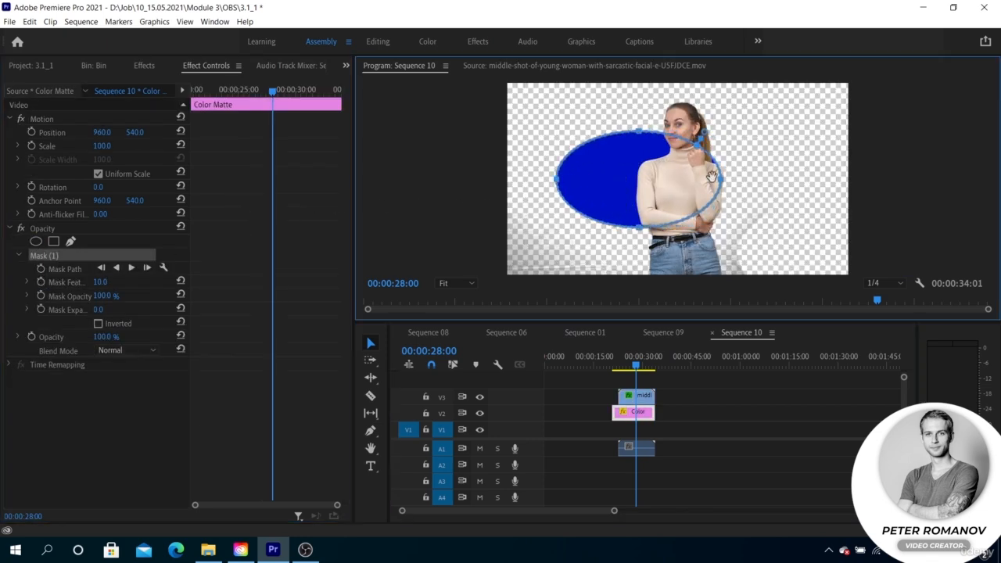
{"action": "left_click_drag", "start_coordinate": [726, 185], "coordinate": [808, 179]}
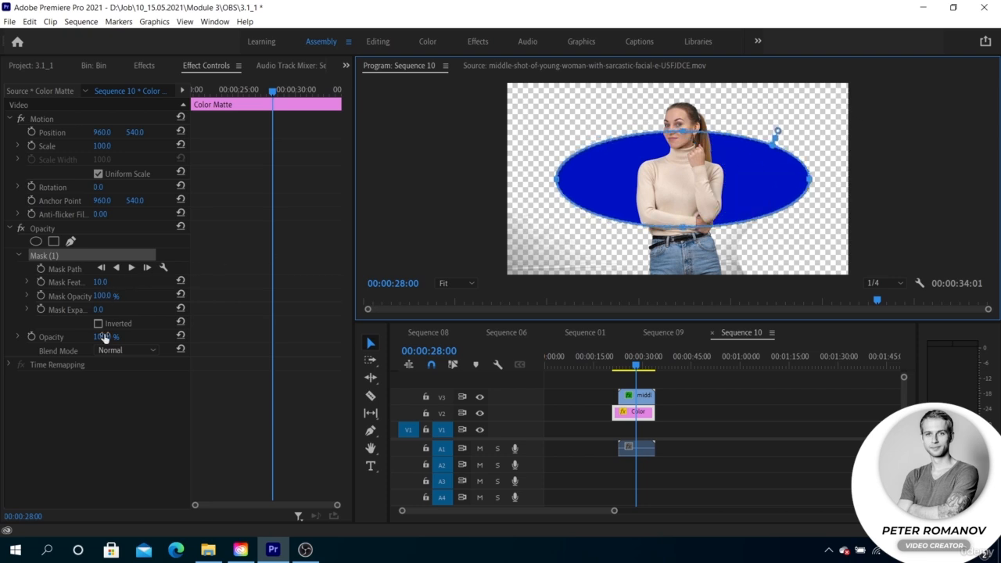
{"action": "left_click_drag", "start_coordinate": [100, 283], "coordinate": [101, 283]}
{"action": "left_click_drag", "start_coordinate": [781, 122], "coordinate": [787, 104]}
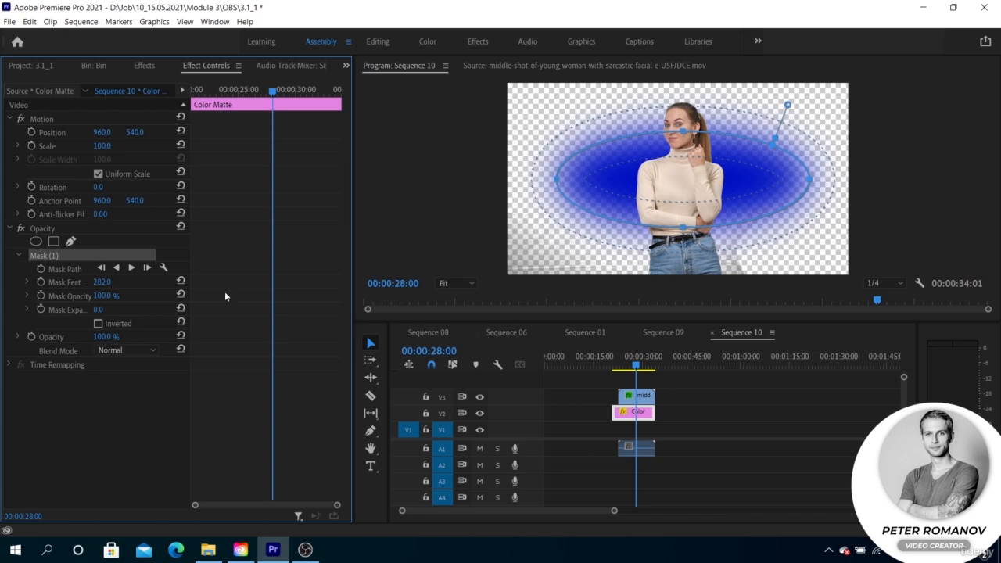
Go to 00:00:27:10 and toggle the Inverted option of the matte's mask on and off to compare the result
{"action": "left_click", "coordinate": [634, 369]}
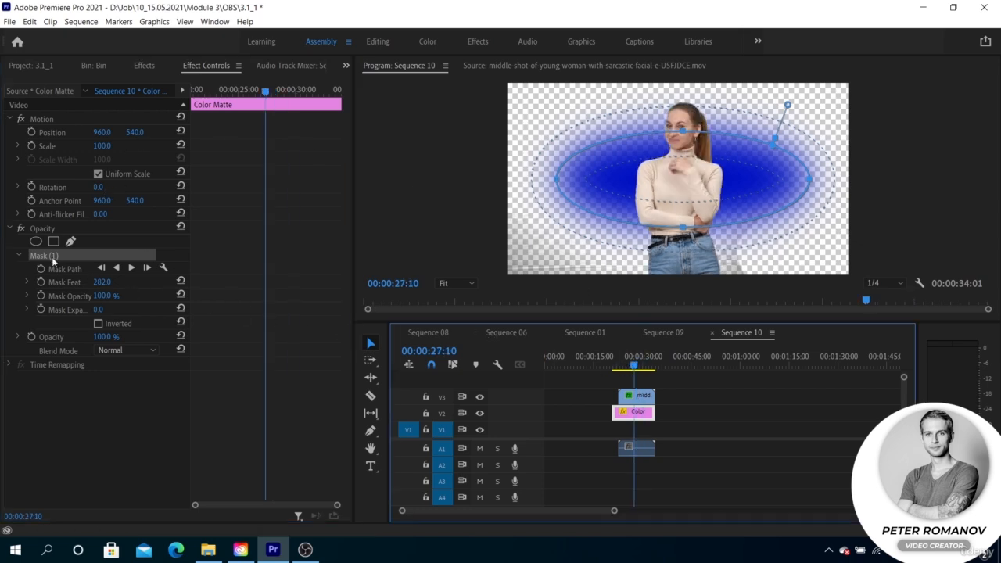
{"action": "left_click", "coordinate": [97, 324]}
{"action": "left_click", "coordinate": [98, 324]}
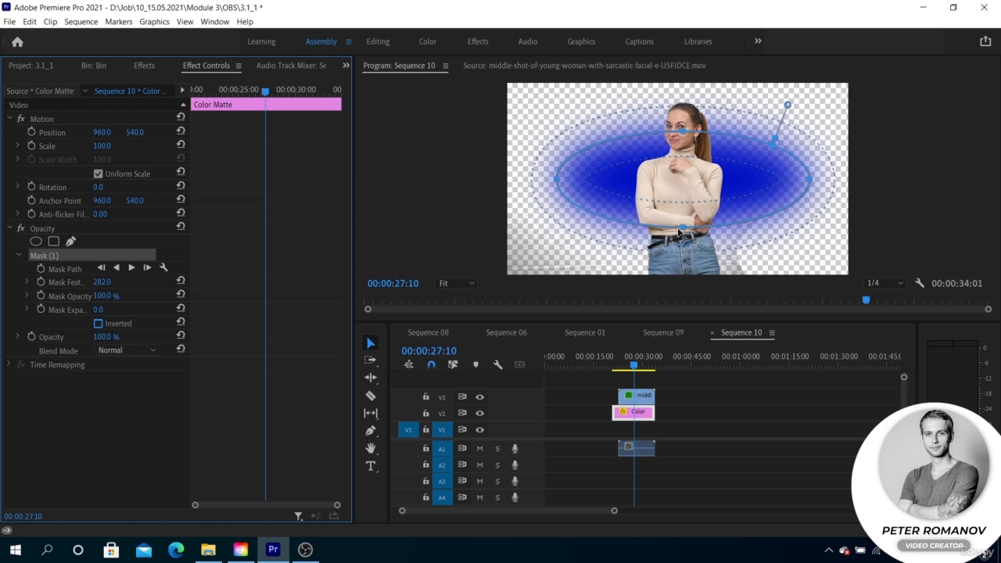
Stretch the matte's elliptical mask downward and upward around the woman, and turn off the preview's transparency grid
{"action": "left_click_drag", "start_coordinate": [683, 228], "coordinate": [682, 249]}
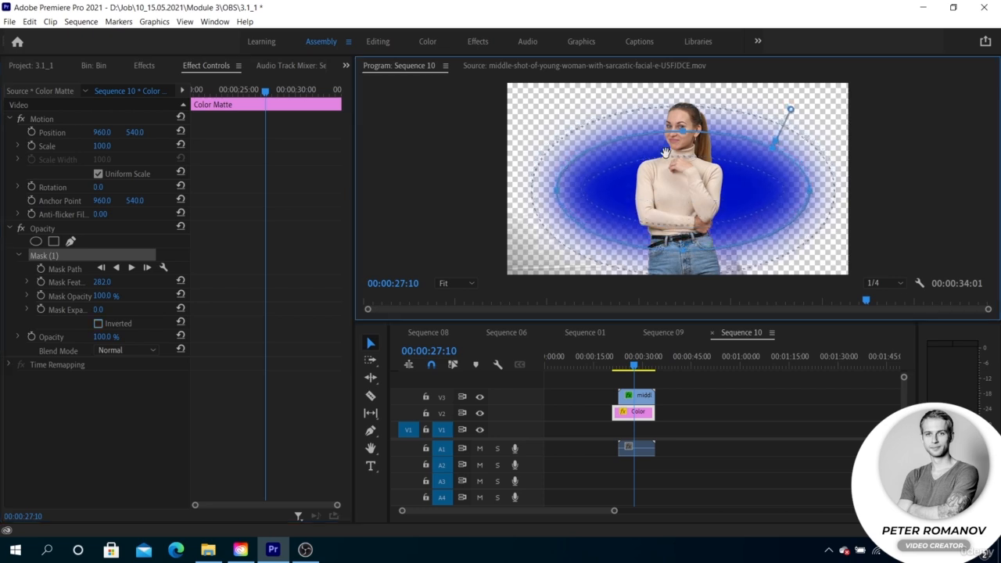
{"action": "left_click_drag", "start_coordinate": [682, 128], "coordinate": [681, 106]}
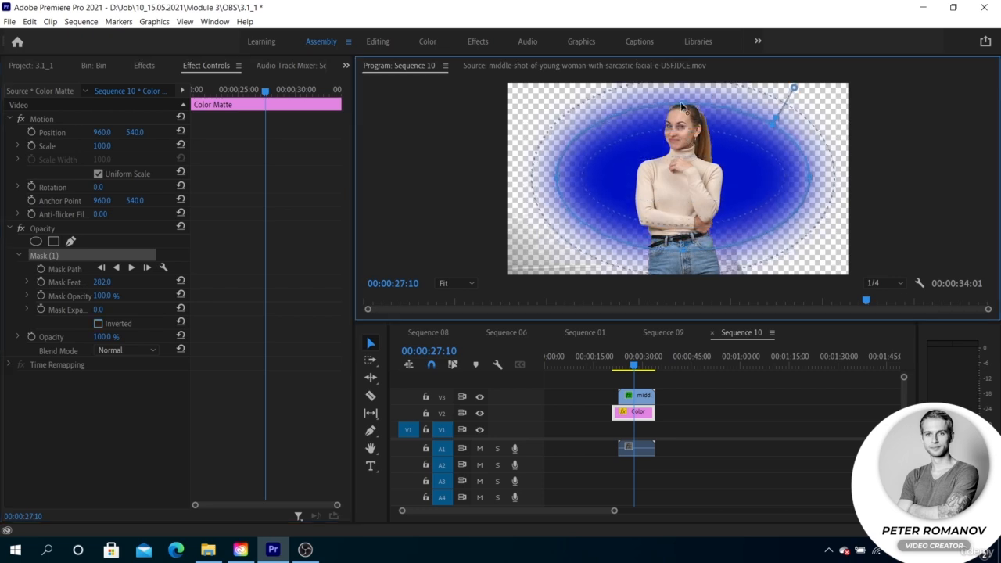
{"action": "left_click", "coordinate": [920, 283]}
{"action": "left_click", "coordinate": [858, 365]}
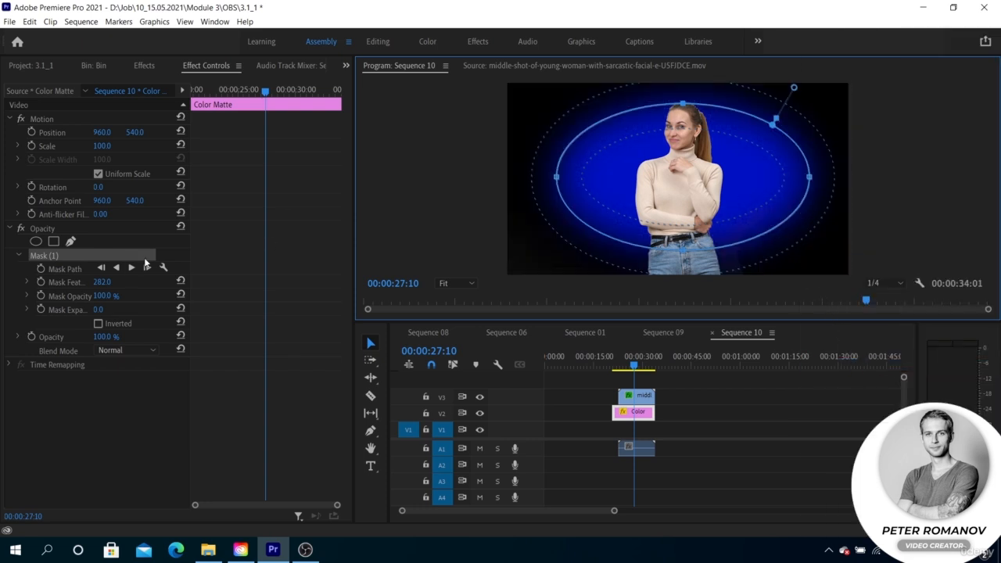
Set the feather of the matte's mask to 773 and play the sequence to check the composite
{"action": "left_click_drag", "start_coordinate": [100, 283], "coordinate": [172, 283]}
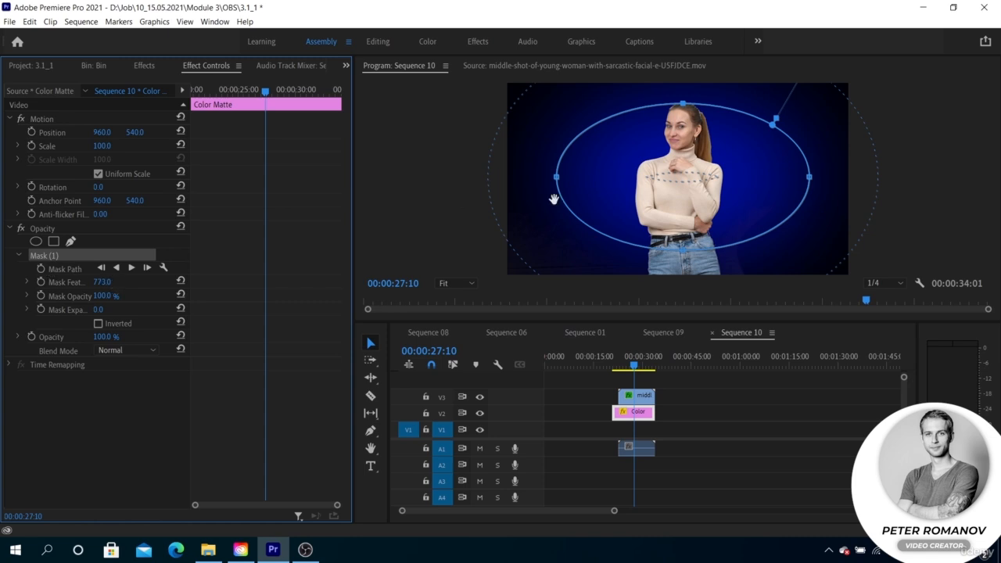
{"action": "key", "text": "space"}
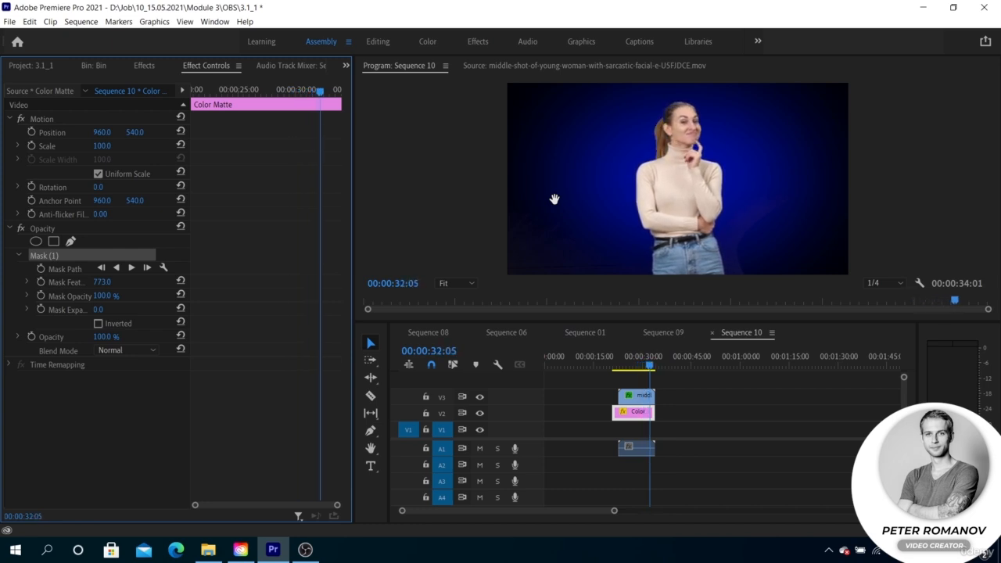
{"action": "key", "text": "space"}
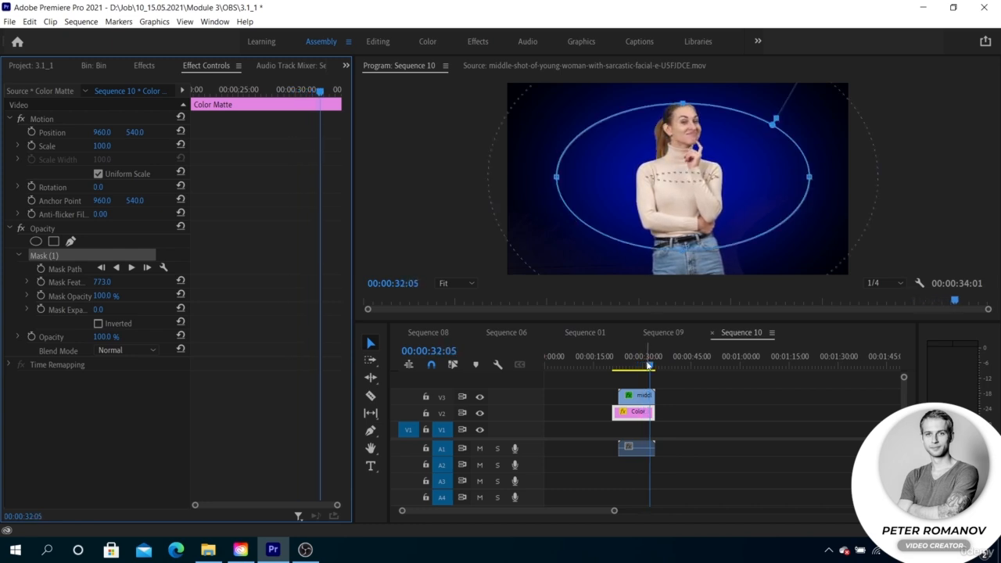